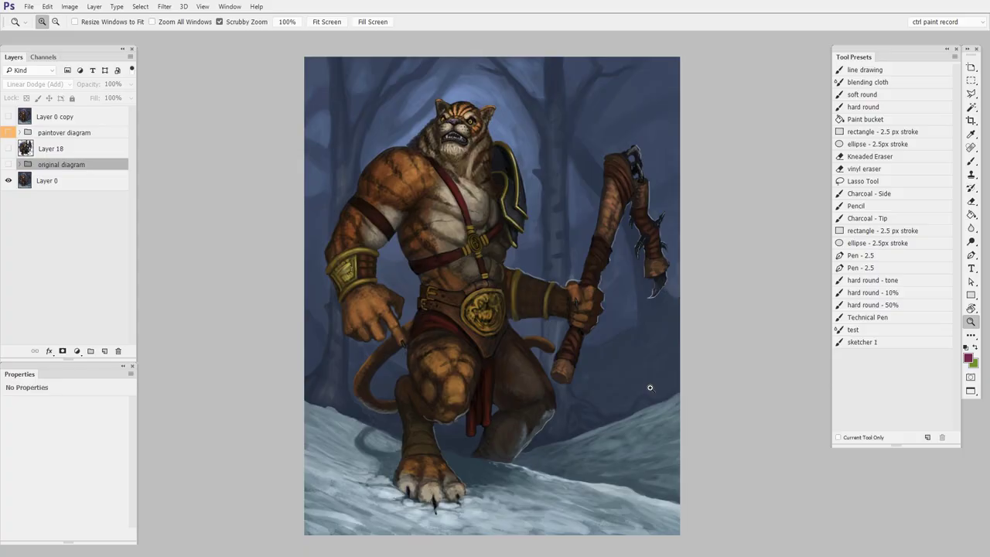
Pan the tiger warrior painting slightly and turn on its original balance diagram
left_click_drag(666, 361, 681, 355)
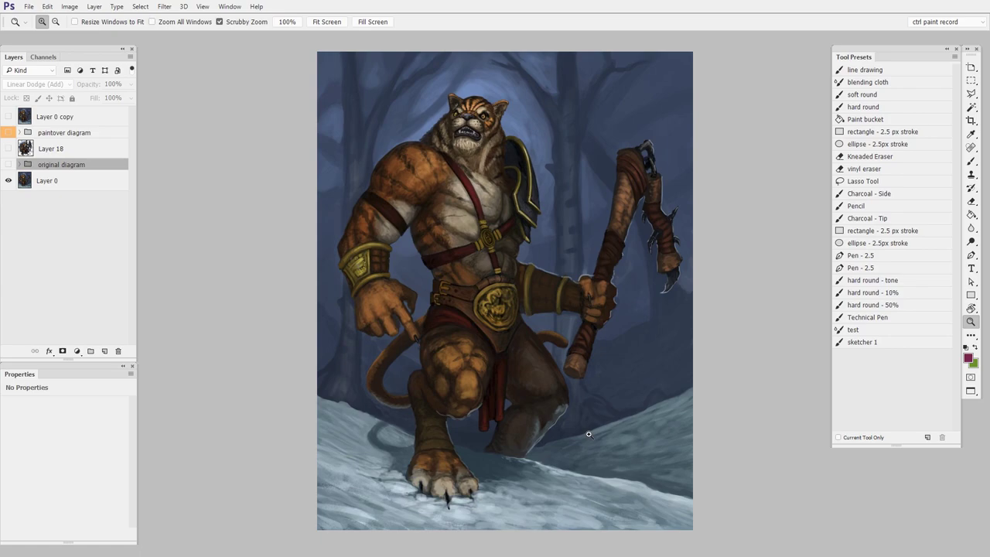
left_click(9, 164)
left_click_drag(644, 395, 645, 389)
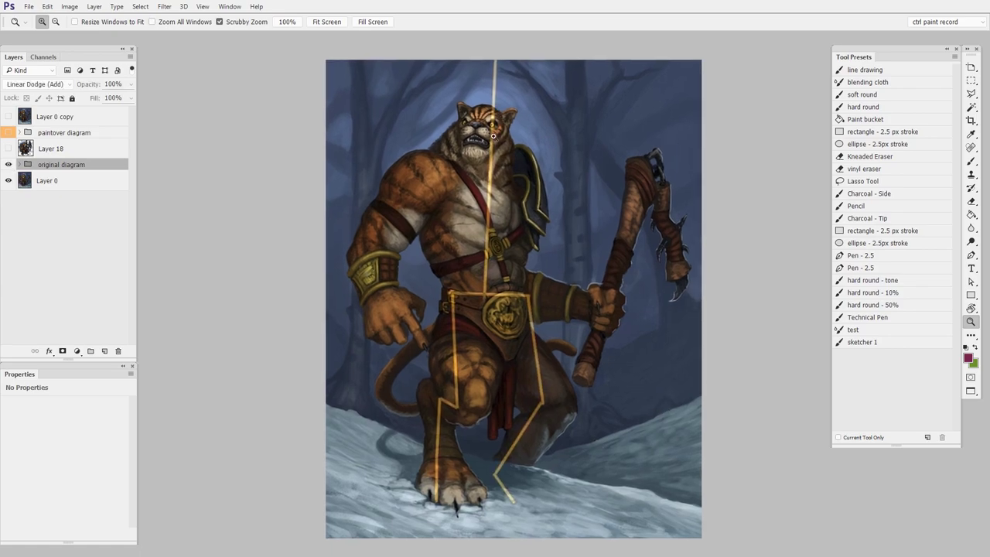
left_click_drag(496, 464, 513, 451)
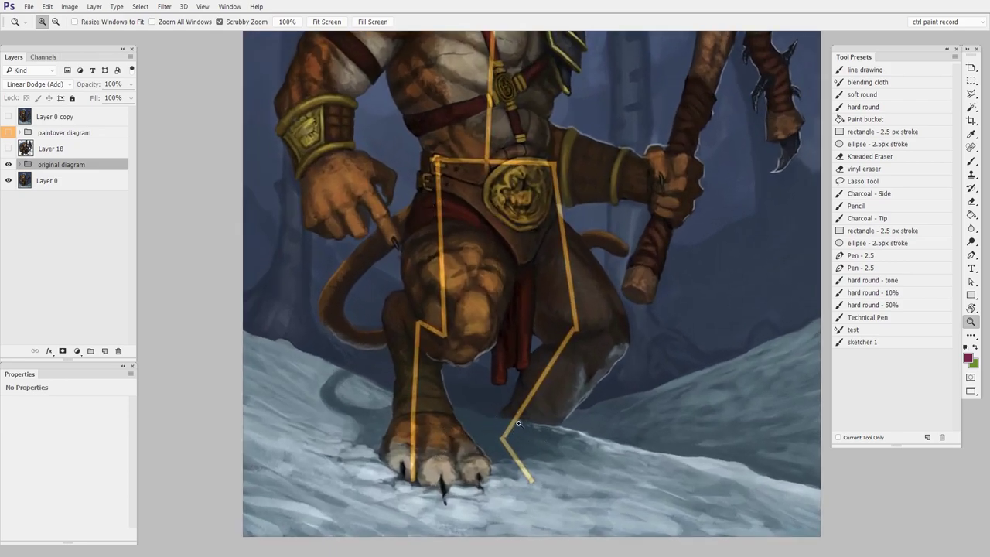
left_click_drag(519, 418, 498, 447)
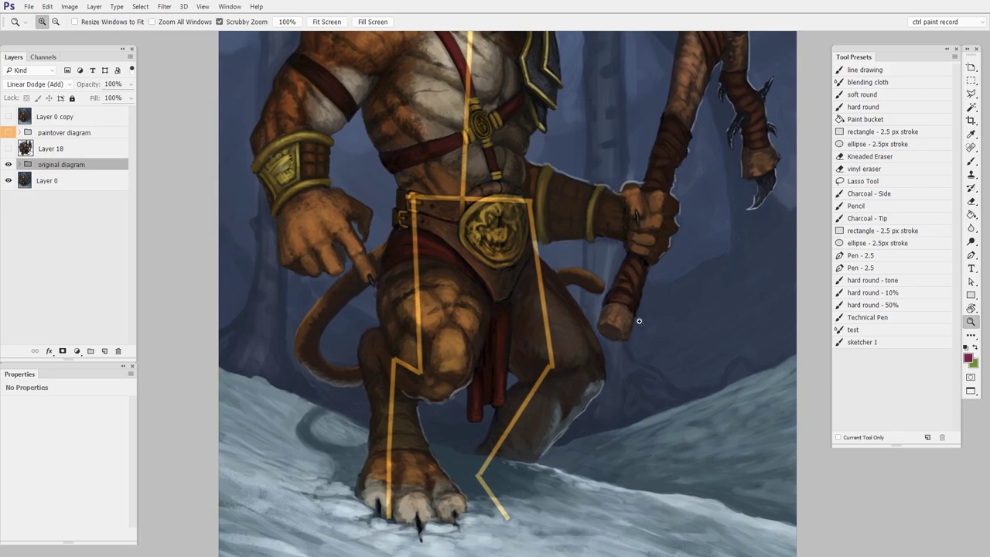
left_click_drag(649, 316, 613, 335)
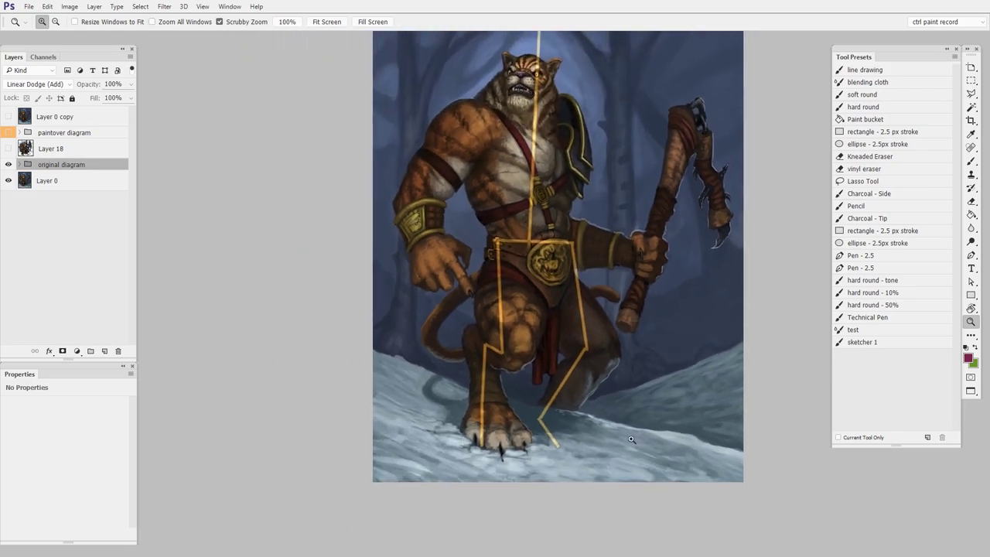
left_click_drag(591, 374, 553, 421)
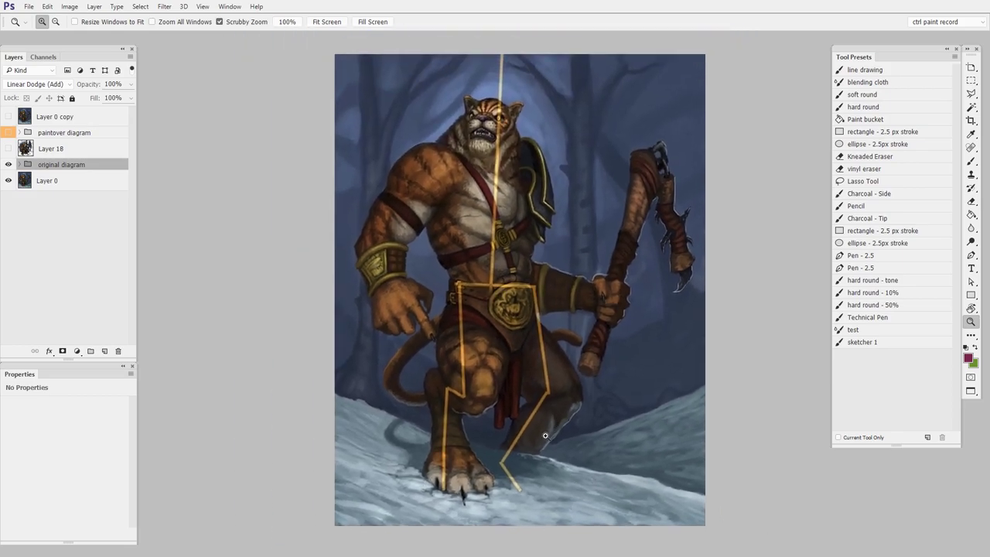
left_click(8, 164)
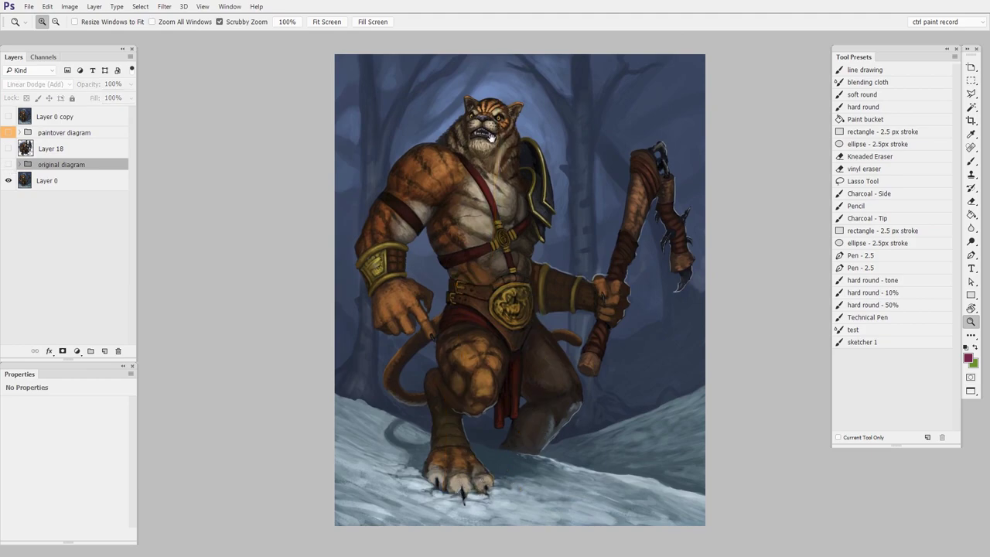
left_click_drag(492, 137, 502, 162)
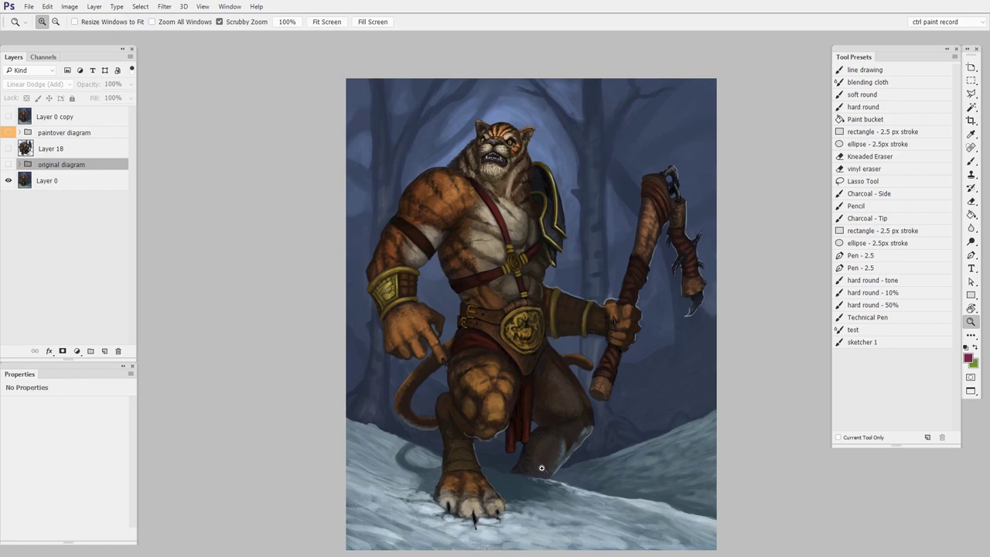
left_click_drag(535, 482, 536, 457)
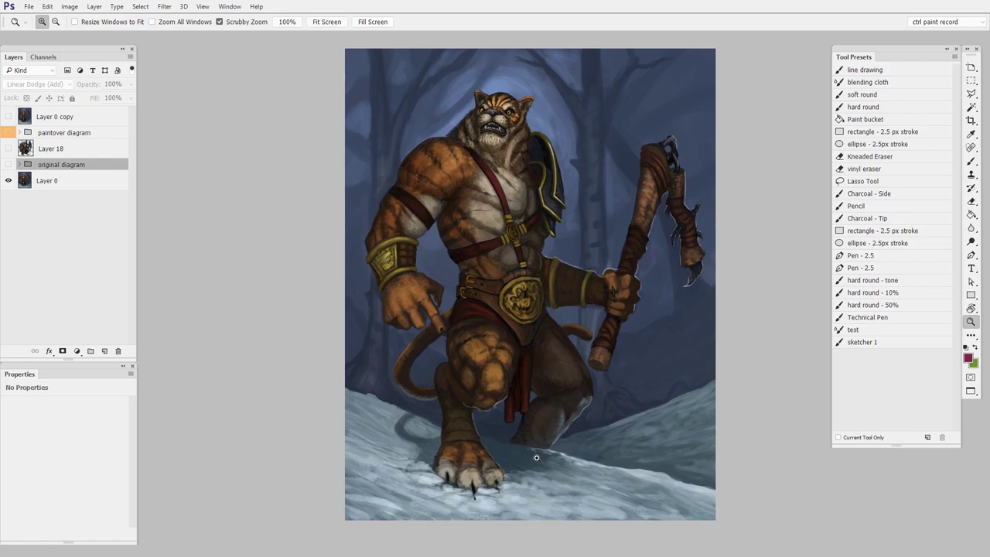
Show the repainted Layer 18 tiger pose and its balance diagram, zooming in on the legs
left_click(9, 149)
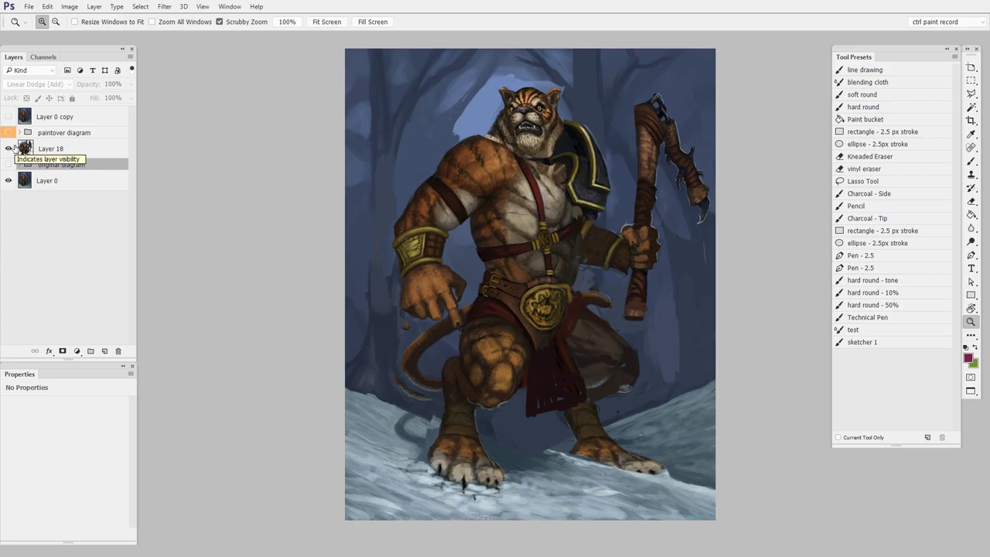
left_click(8, 133)
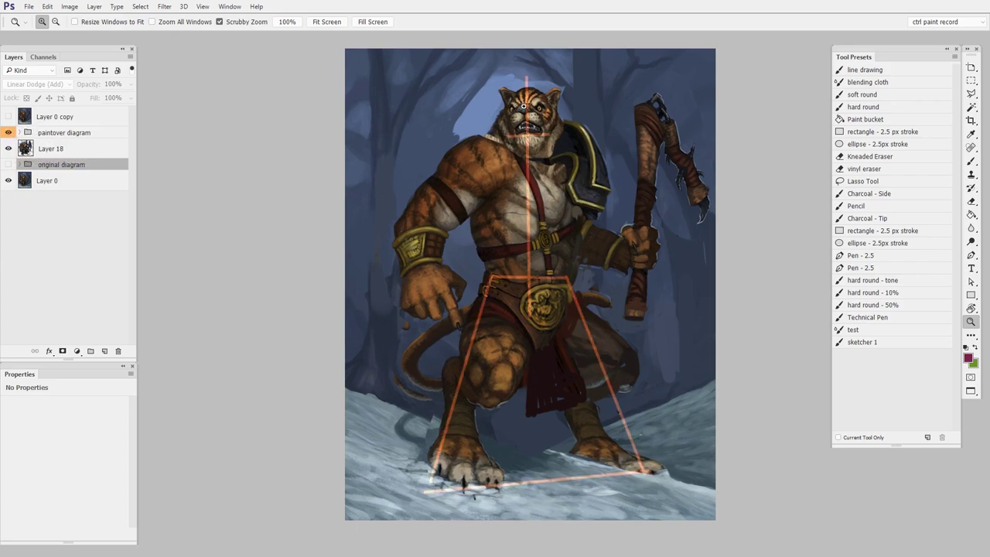
left_click(536, 408)
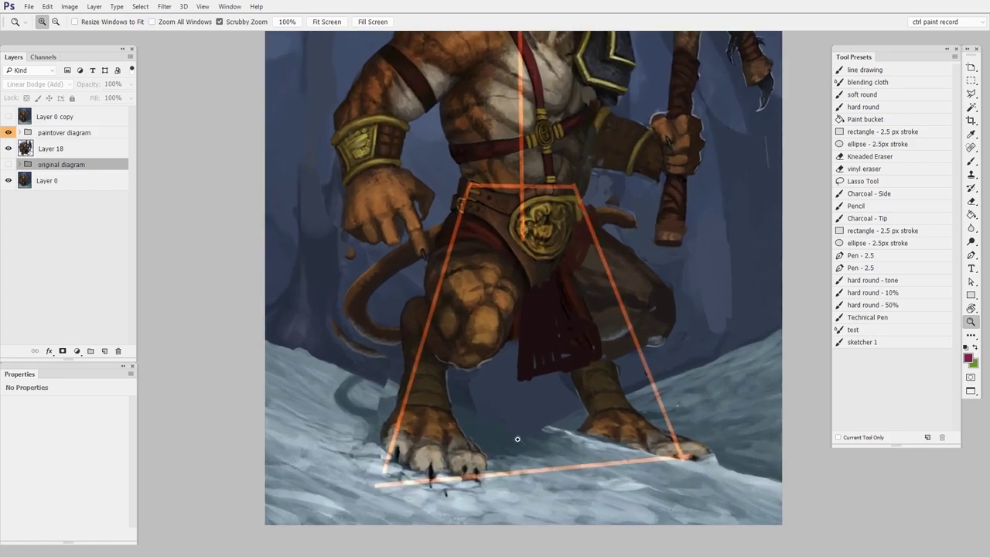
left_click(633, 438, "alt")
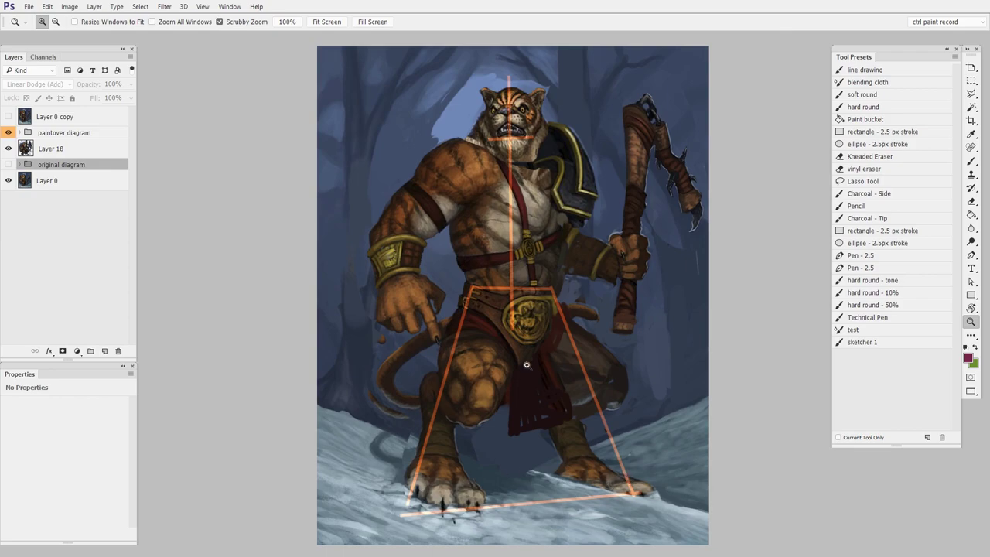
Hide the paintover diagram and toggle Layer 18 off and on to compare with the original pose
left_click(8, 132)
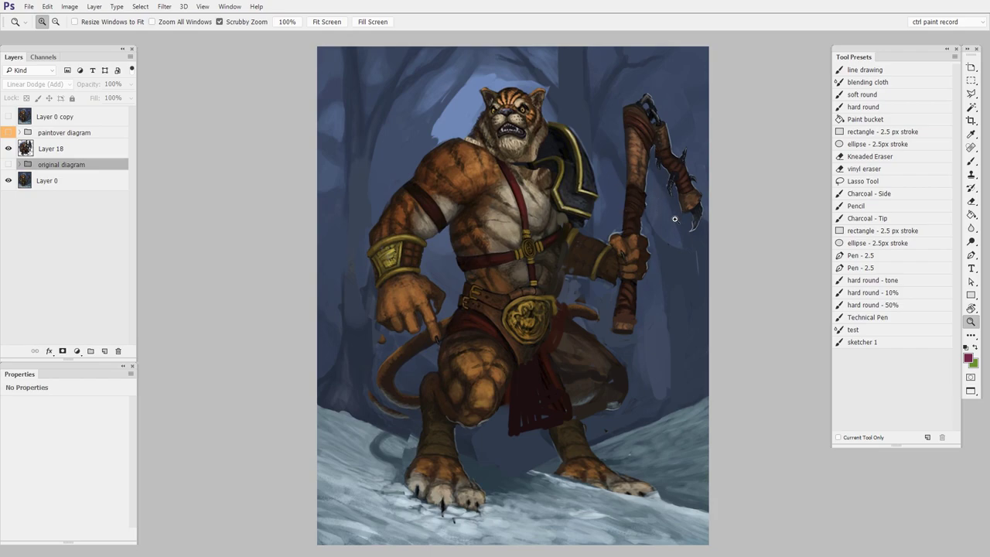
left_click(9, 150)
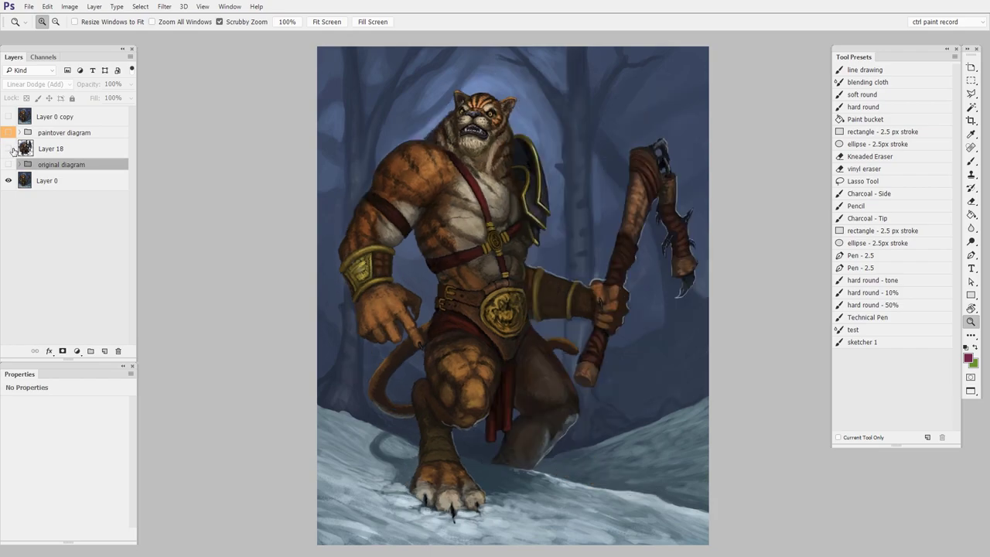
left_click(10, 150)
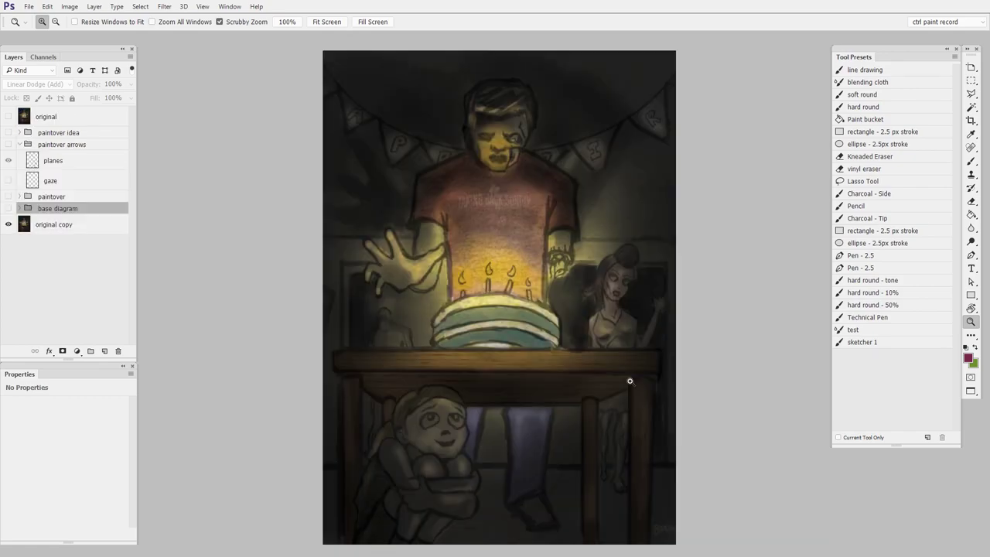
Turn the birthday scene's base diagram group on, then hide it again
left_click(9, 209)
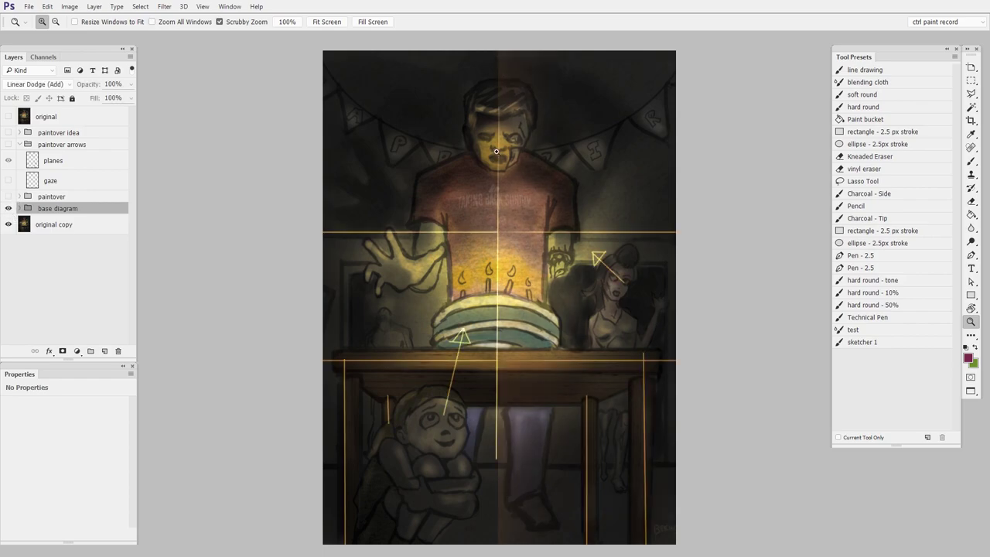
scroll(565, 444, "down", 1)
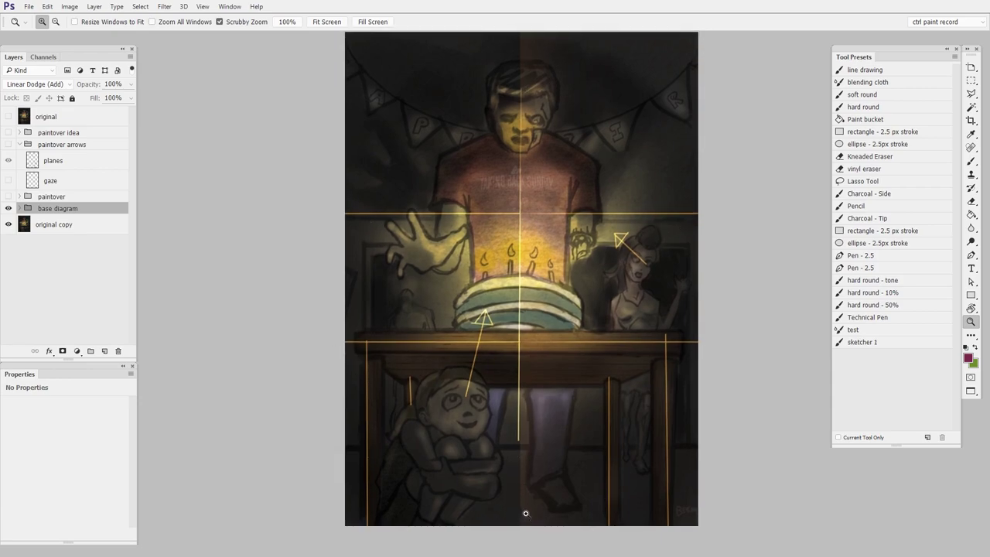
left_click(9, 208)
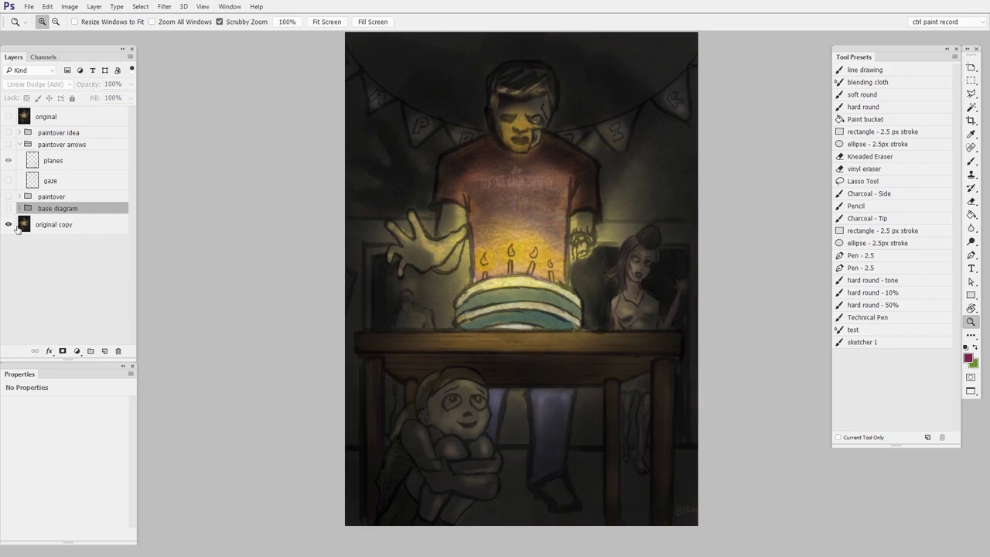
left_click(9, 132)
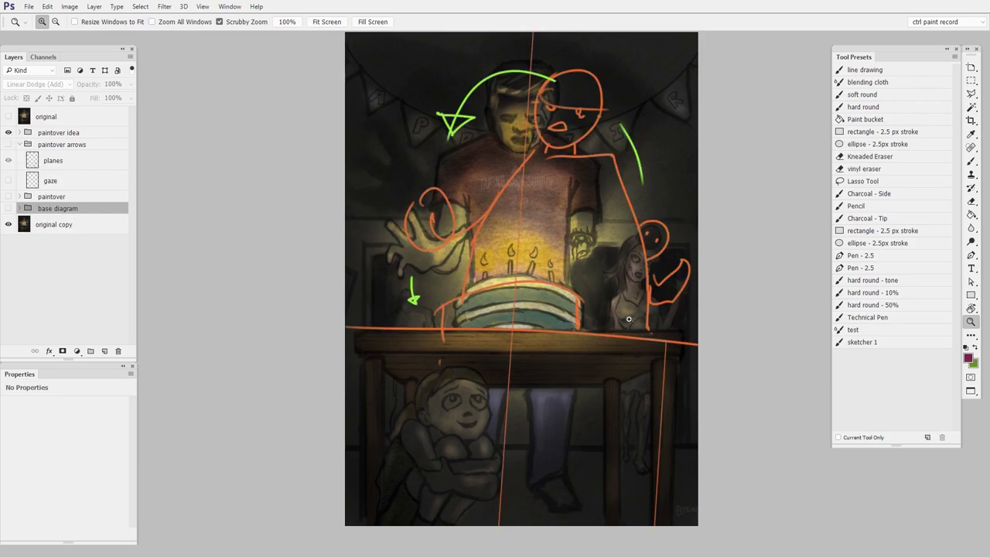
left_click_drag(569, 184, 578, 203)
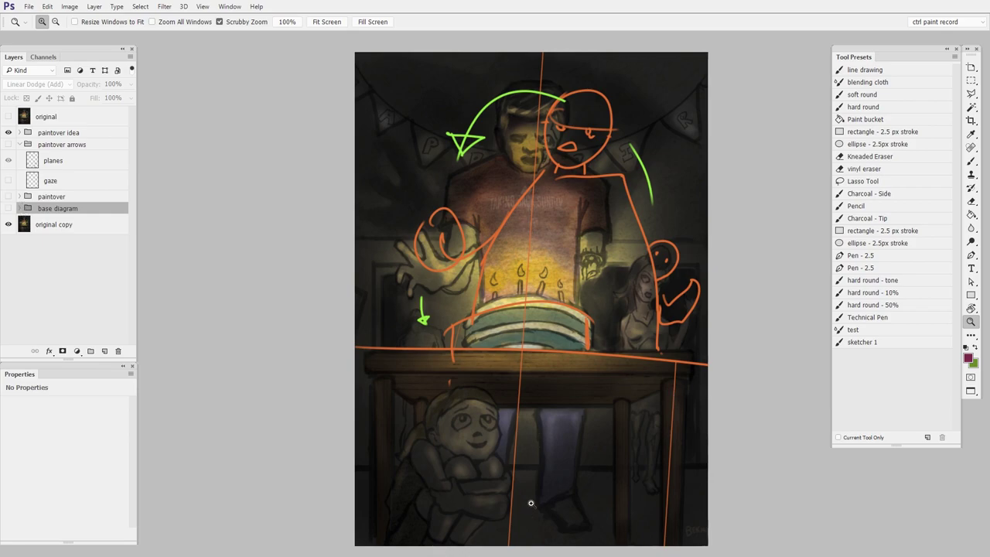
key("ctrl+comma")
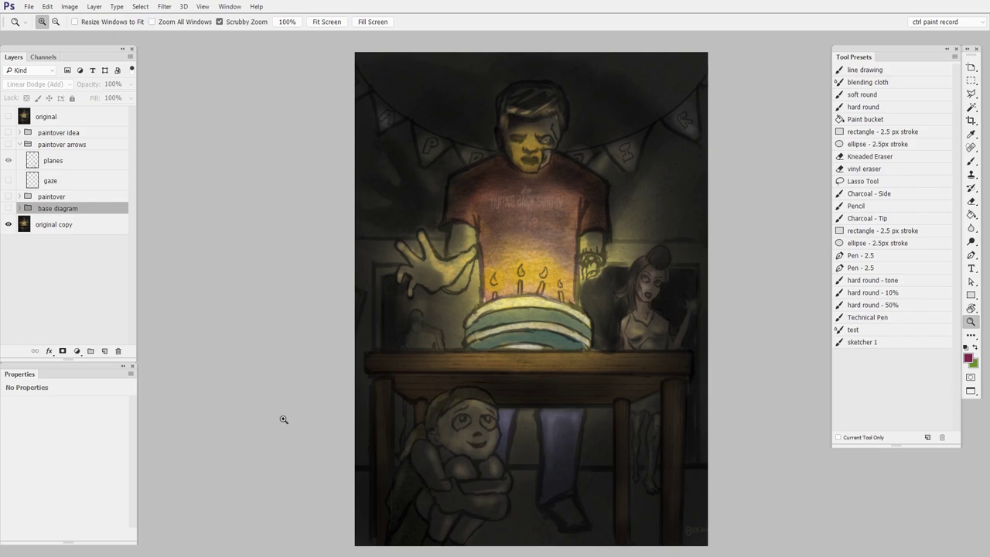
left_click(9, 197)
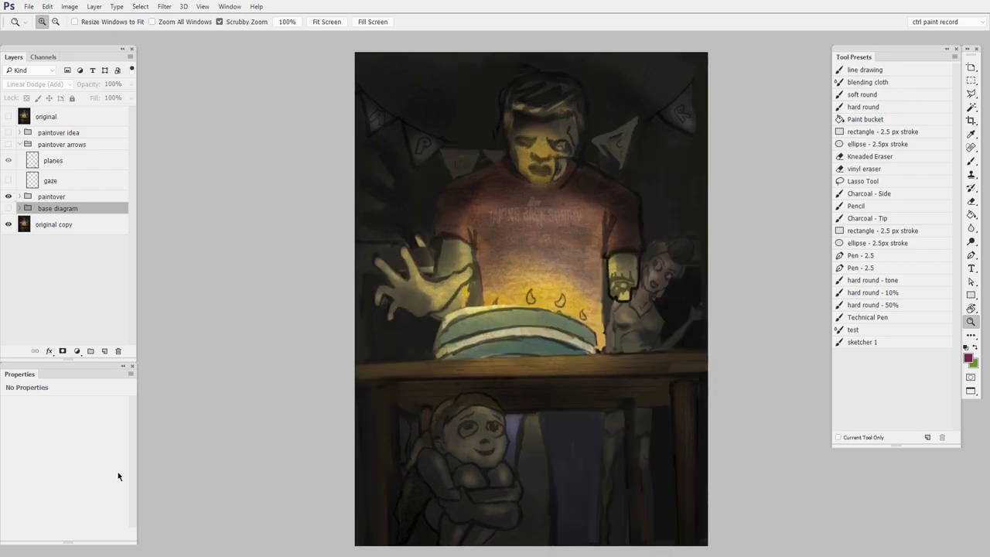
scroll(674, 368, "right", 1)
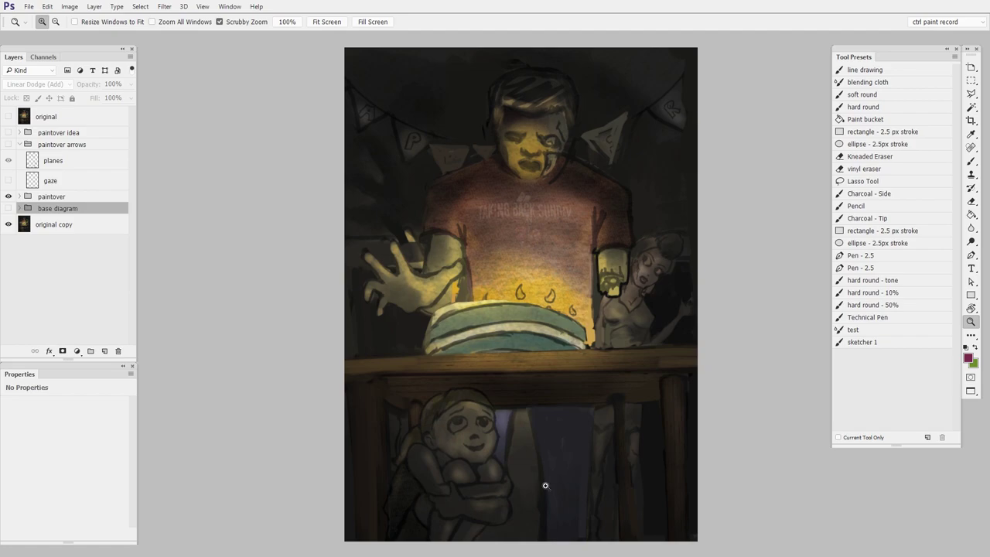
left_click(8, 143)
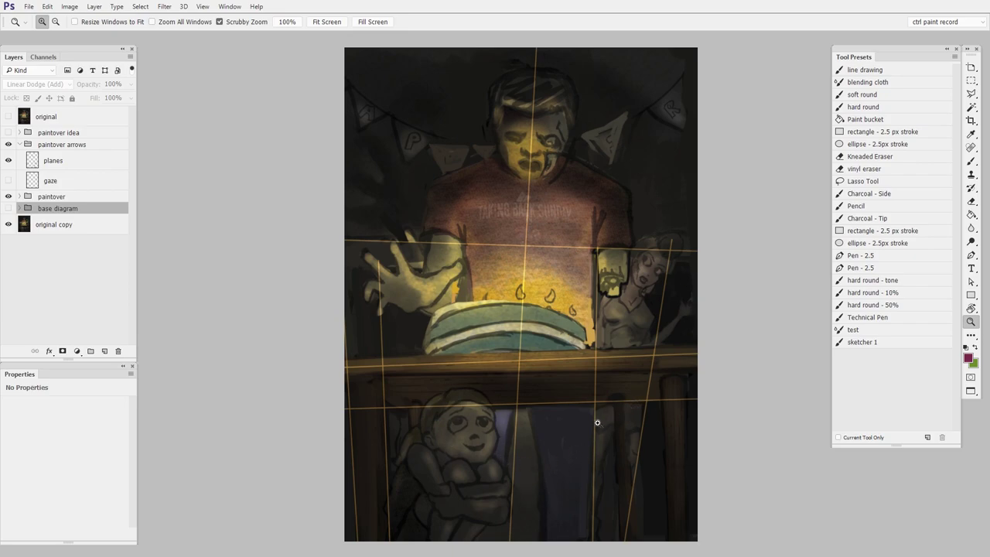
left_click(9, 160)
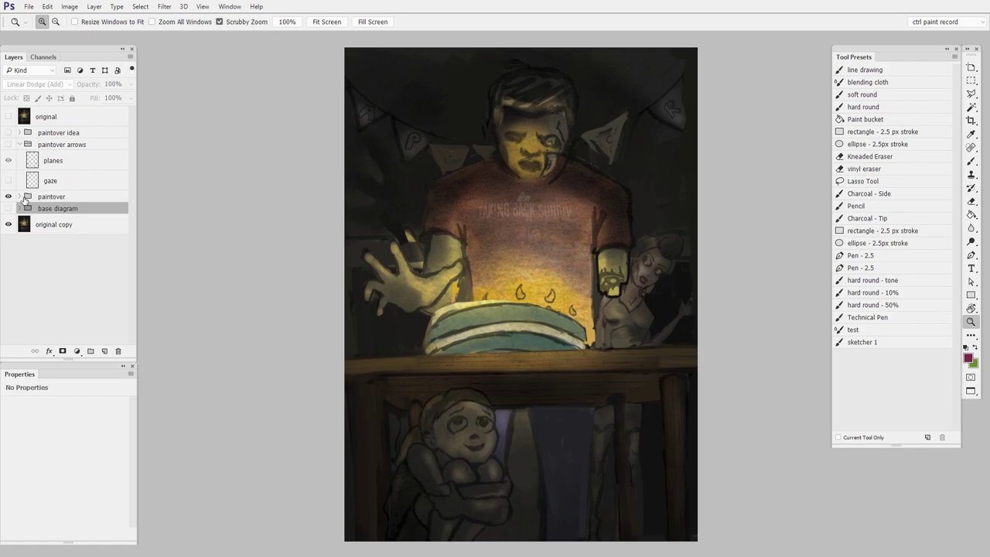
left_click(10, 198)
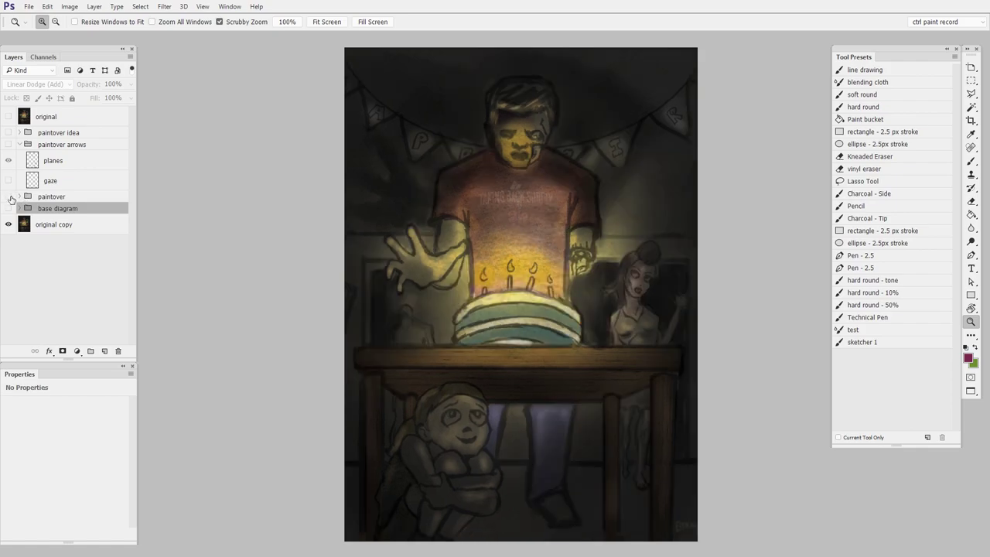
left_click(10, 198)
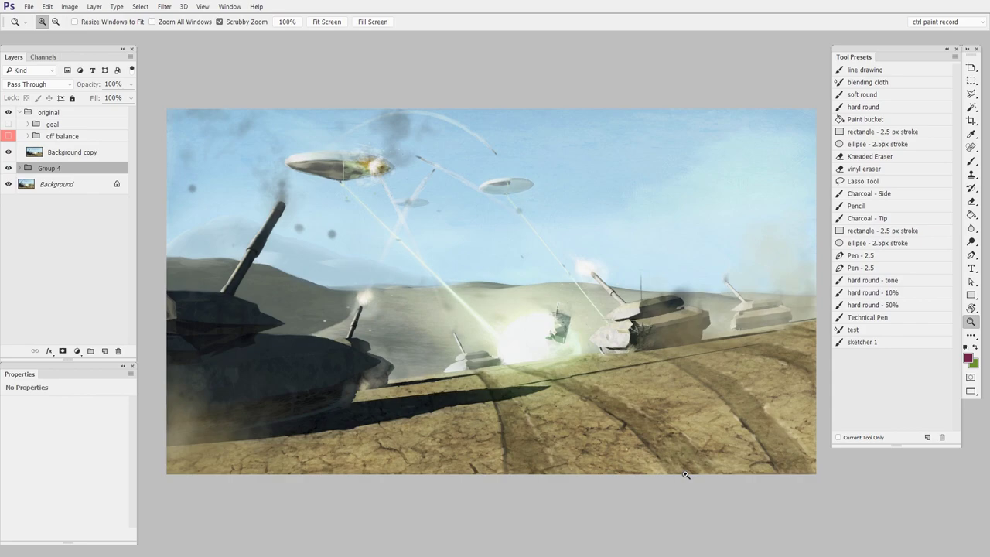
Overlay the off balance triangle diagram on the tank battle, pan slightly, then swap it for the goal diagram
left_click(9, 137)
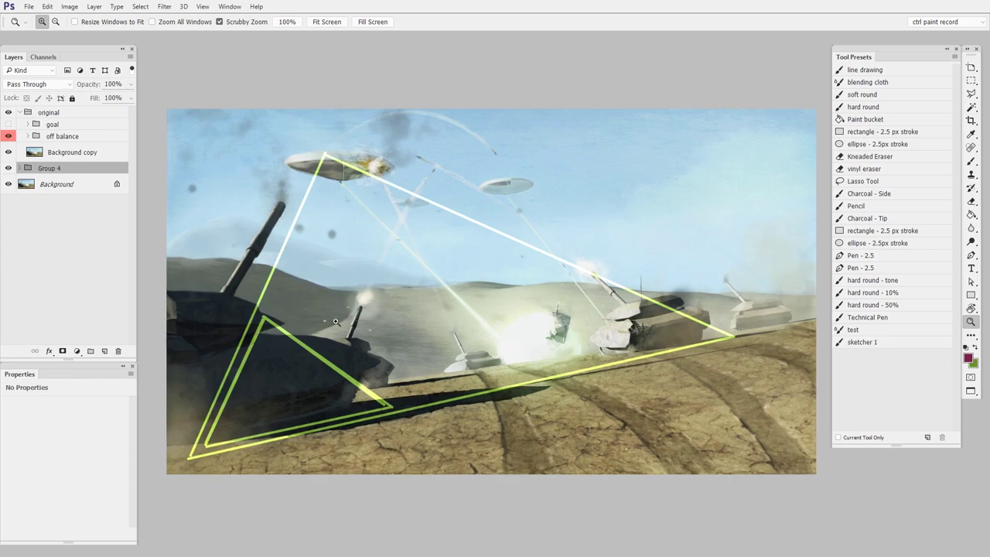
left_click_drag(321, 374, 362, 380)
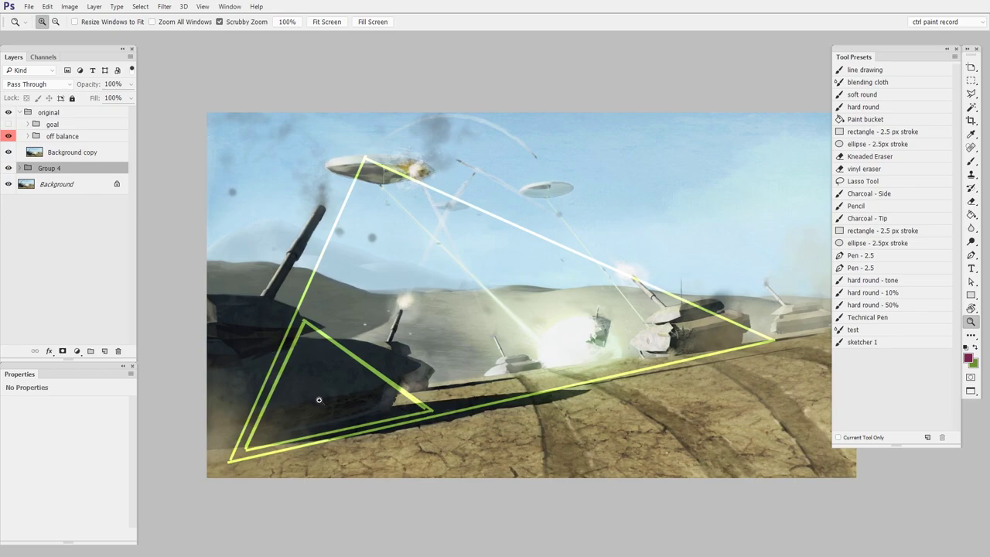
scroll(574, 382, "right", 2)
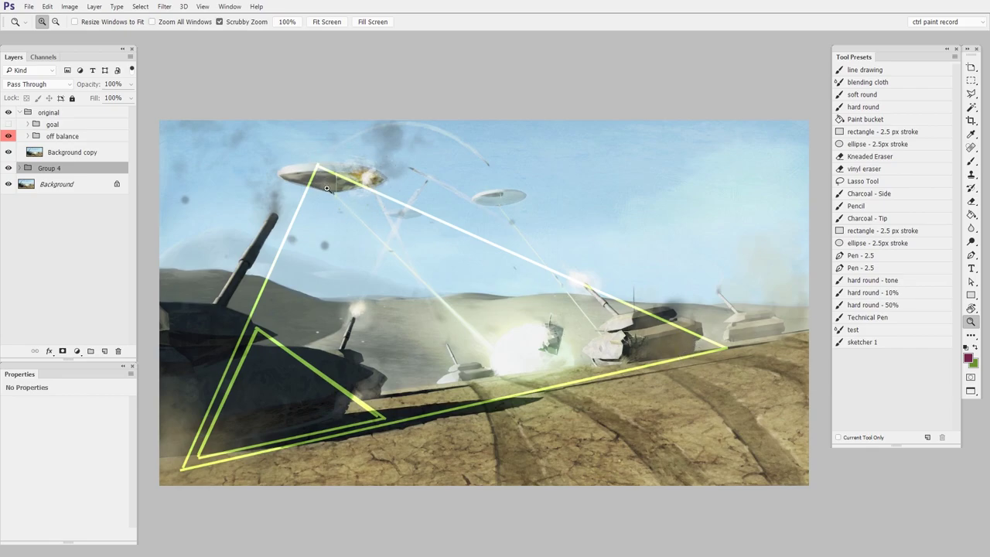
left_click(9, 136)
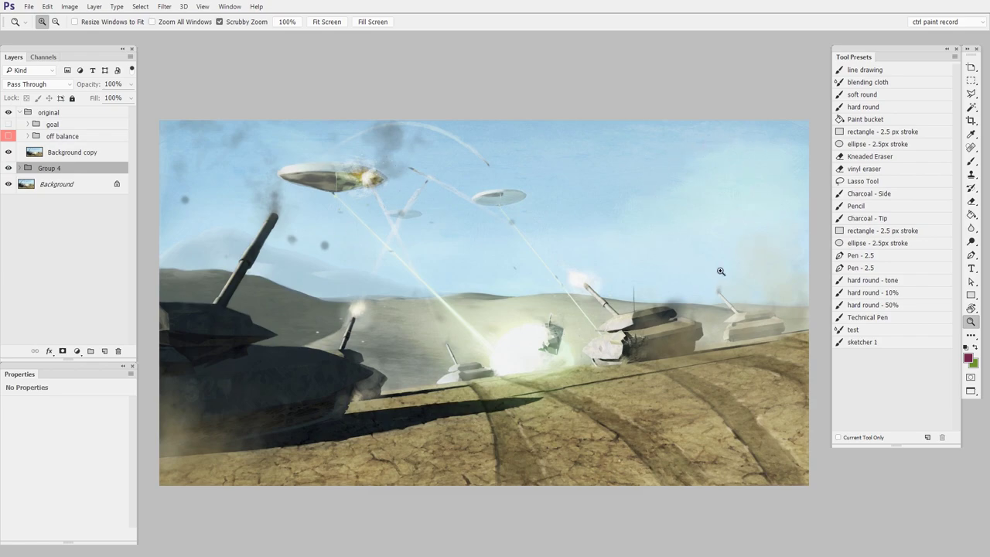
left_click(8, 124)
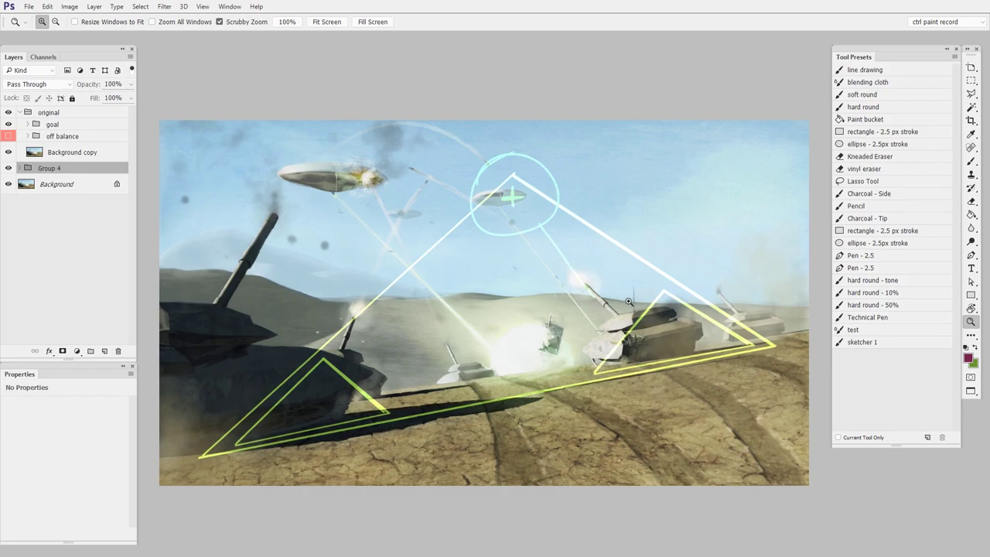
Pan the tank battle painting slightly right with the goal diagram showing
left_click_drag(610, 326, 637, 324)
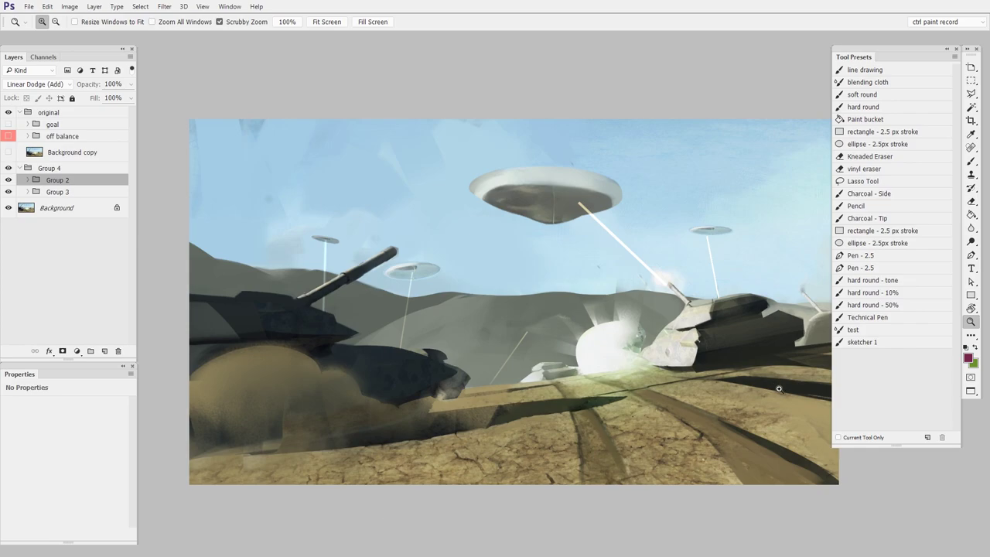
left_click(8, 124)
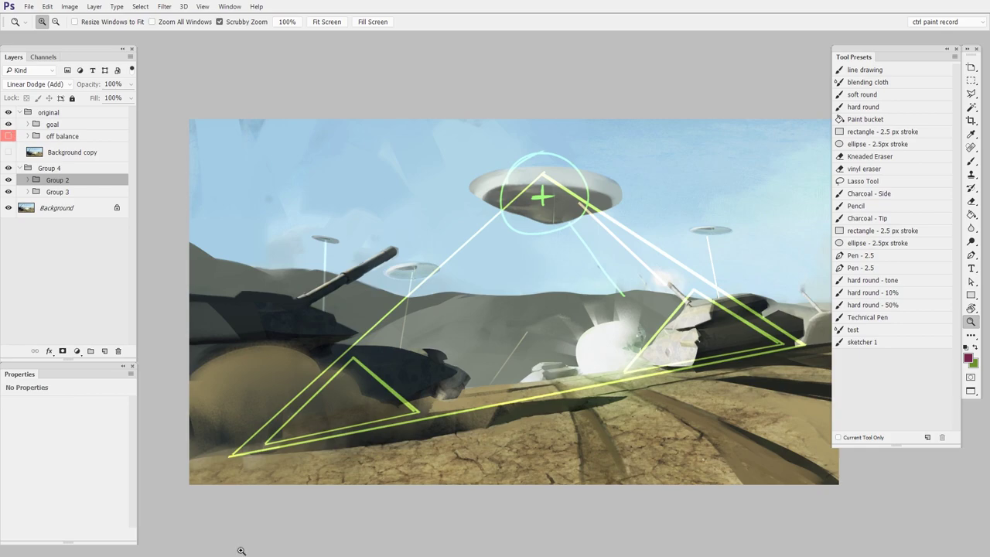
left_click_drag(548, 241, 513, 239)
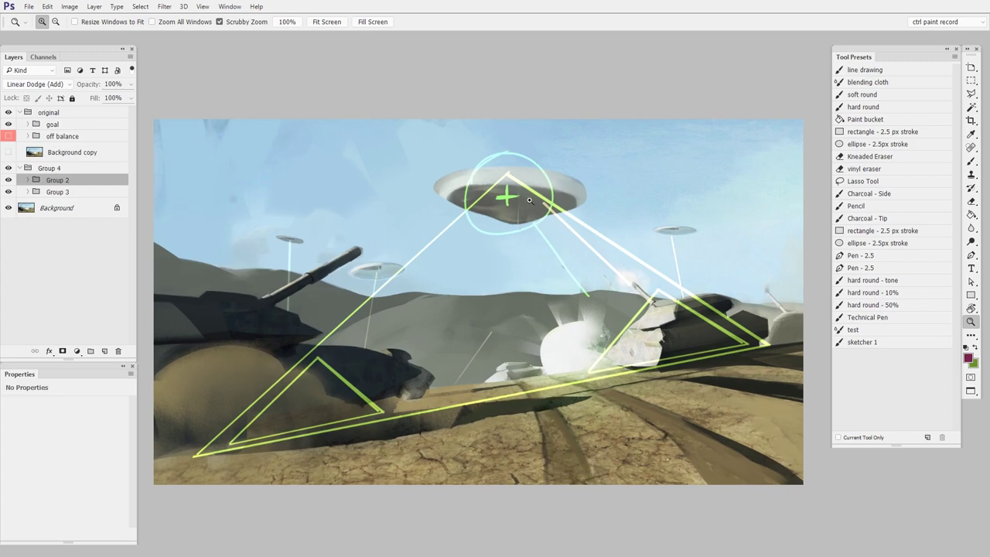
left_click(9, 125)
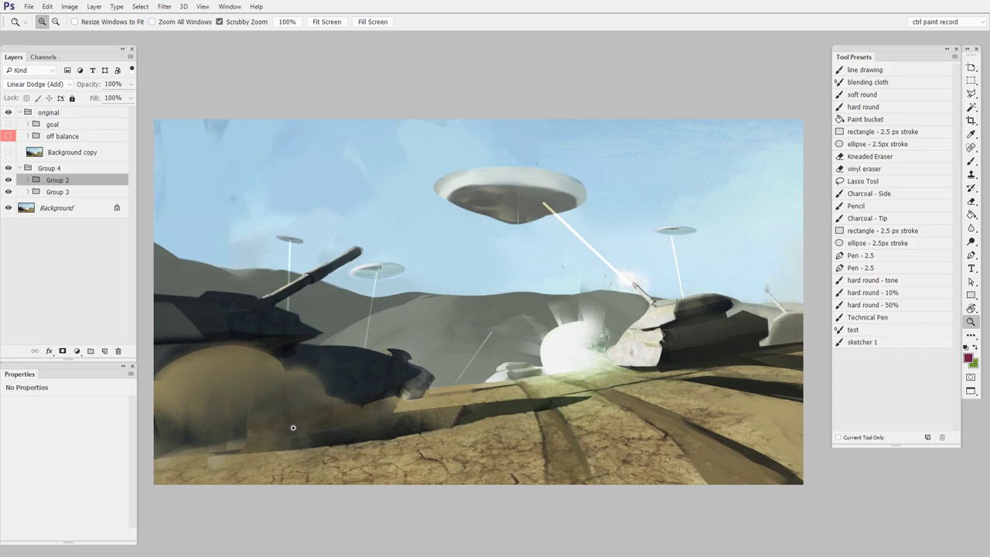
left_click_drag(293, 428, 372, 421)
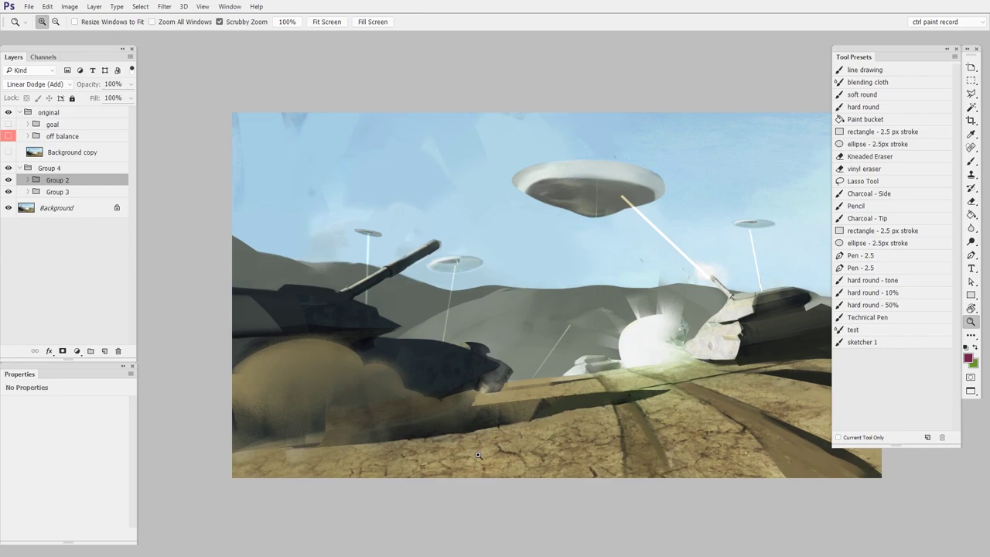
scroll(480, 457, "right", 2)
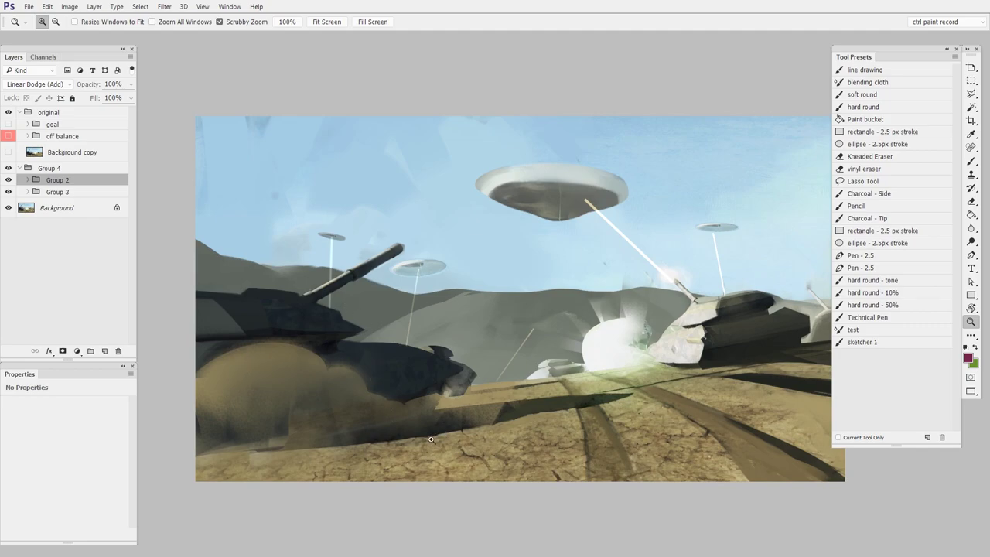
scroll(467, 447, "right", 2)
scroll(466, 447, "up", 1)
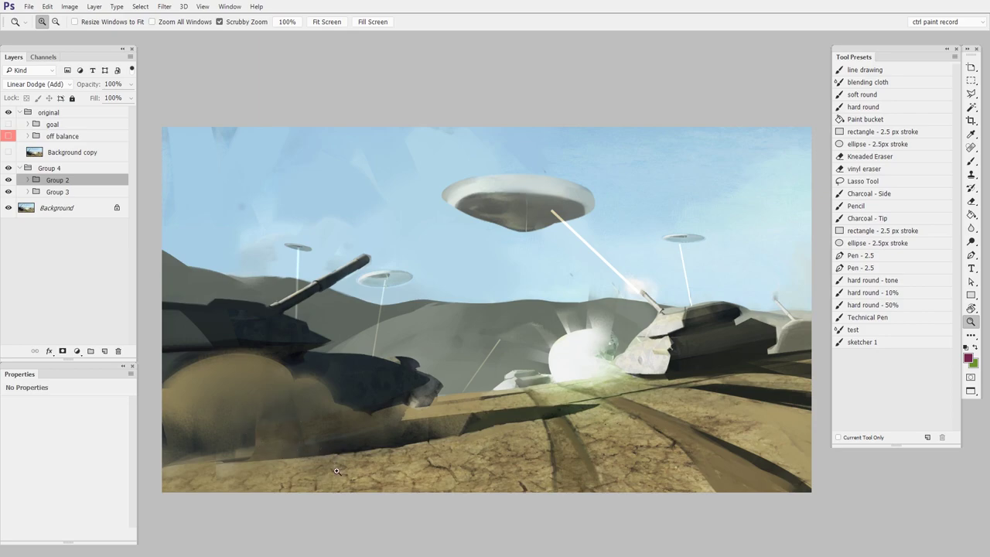
left_click(8, 123)
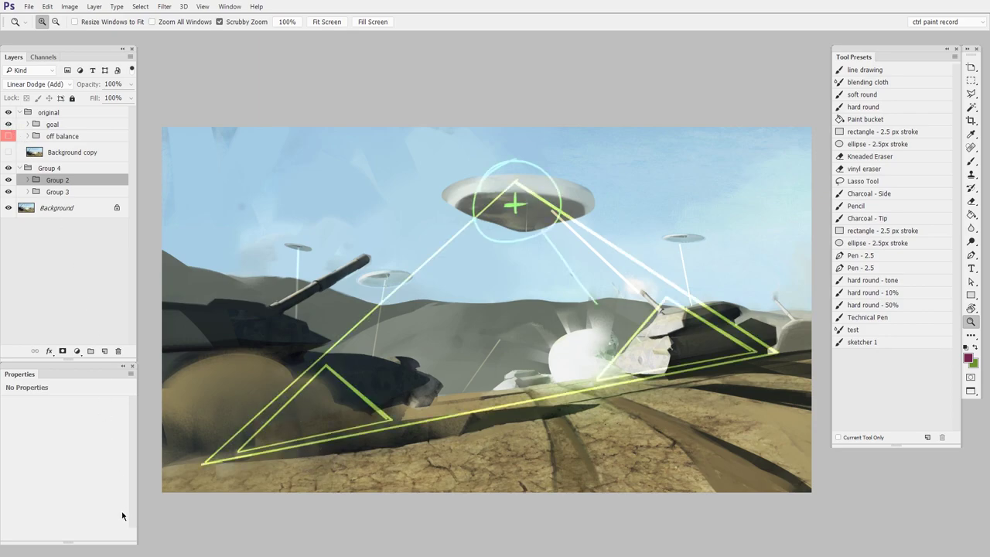
left_click(9, 124)
left_click(9, 152)
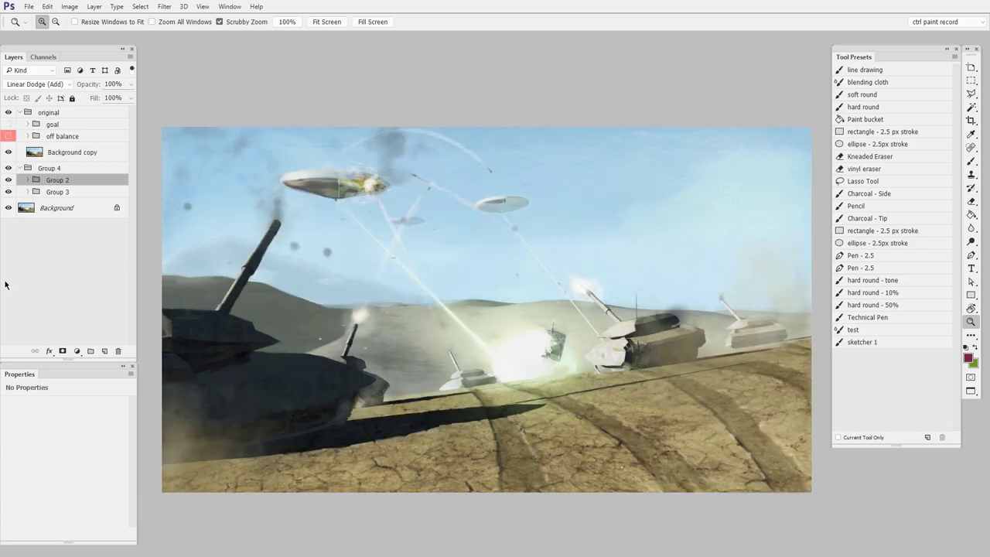
left_click(9, 153)
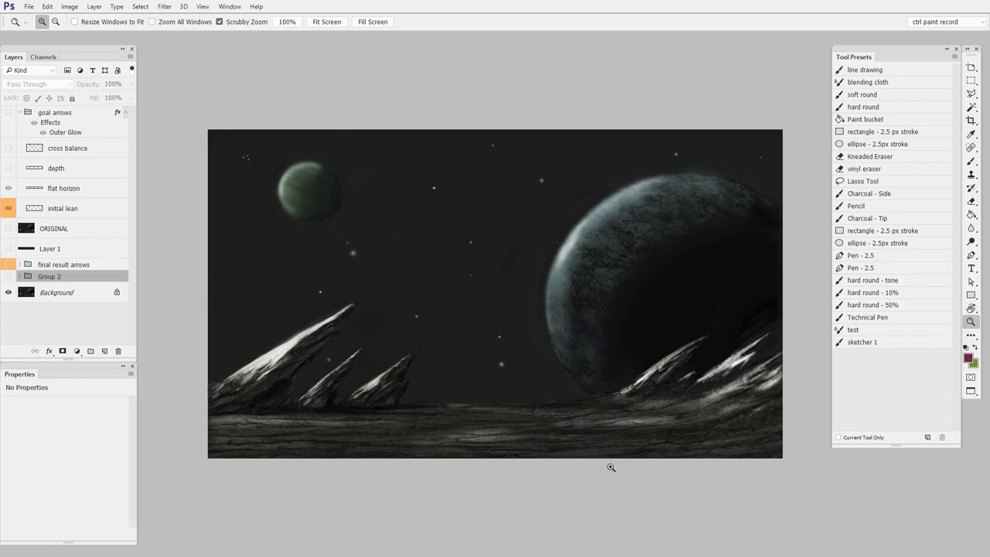
Show the goal arrows and initial lean arrows on the planet landscape, briefly toggling the depth lines
left_click(13, 195)
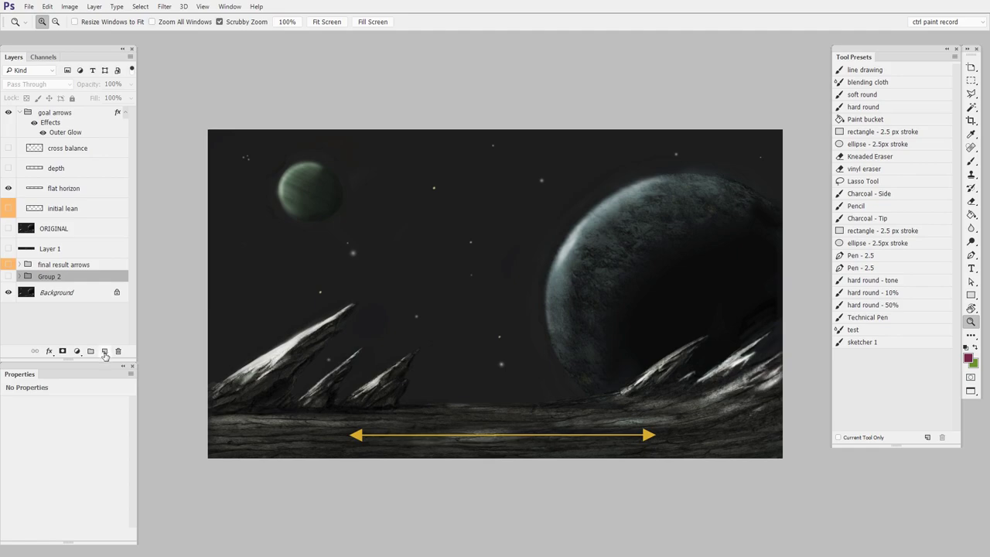
left_click(9, 209)
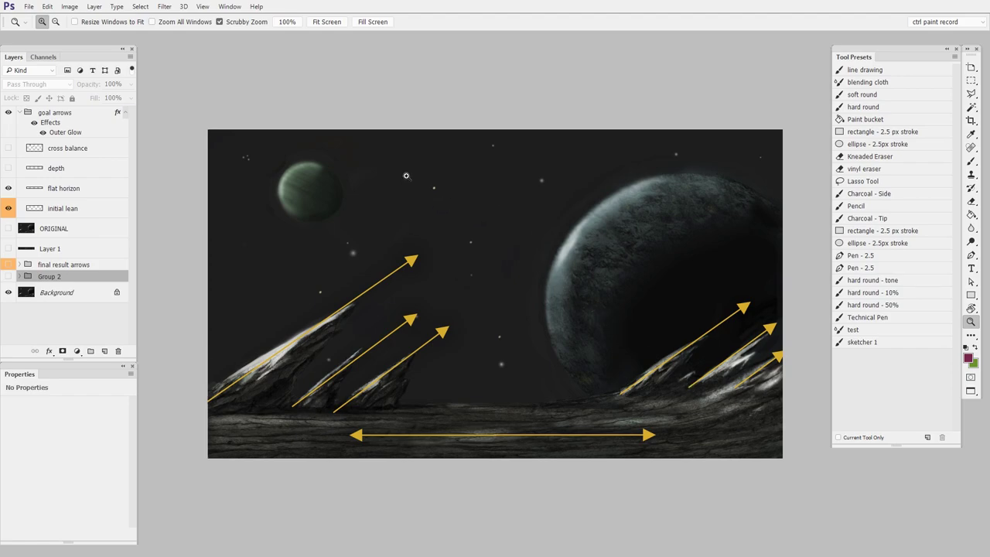
left_click(8, 168)
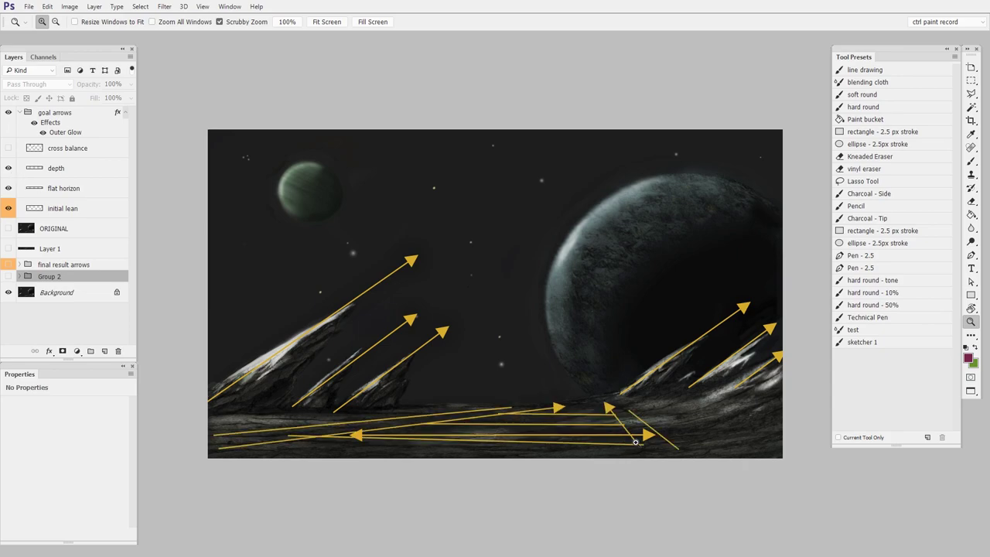
left_click(8, 168)
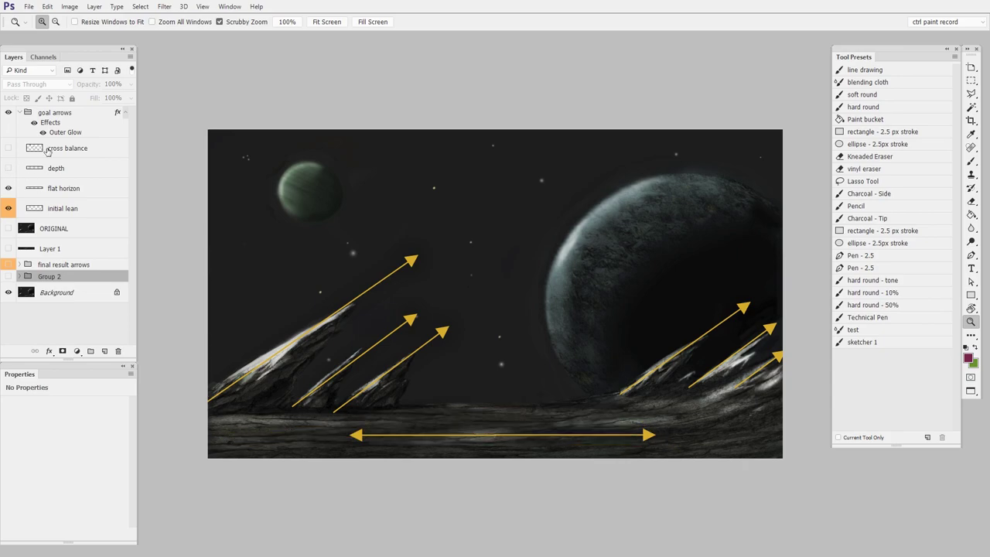
Add the cross balance red arrow, then hide the goal arrows and show the repainted Group 2
left_click(8, 148)
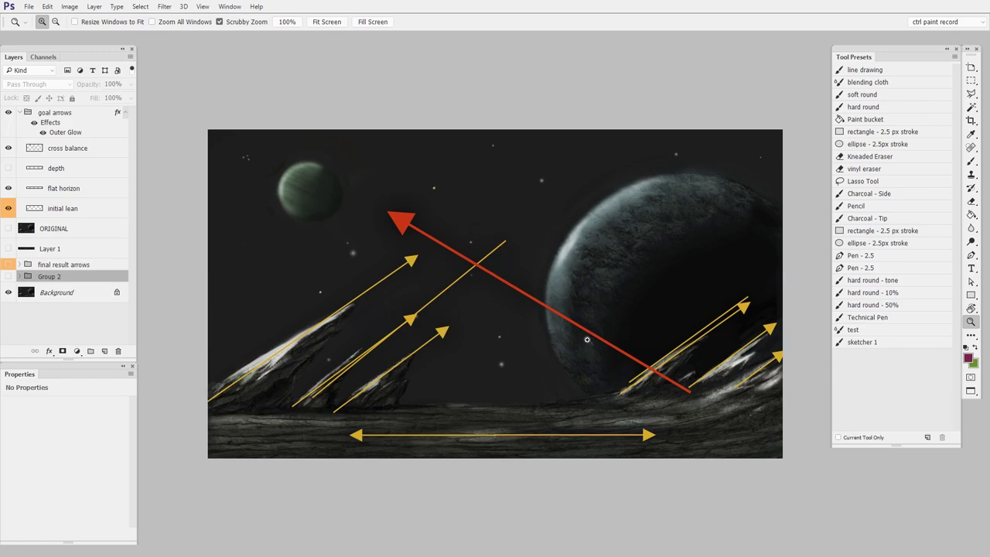
left_click(11, 114)
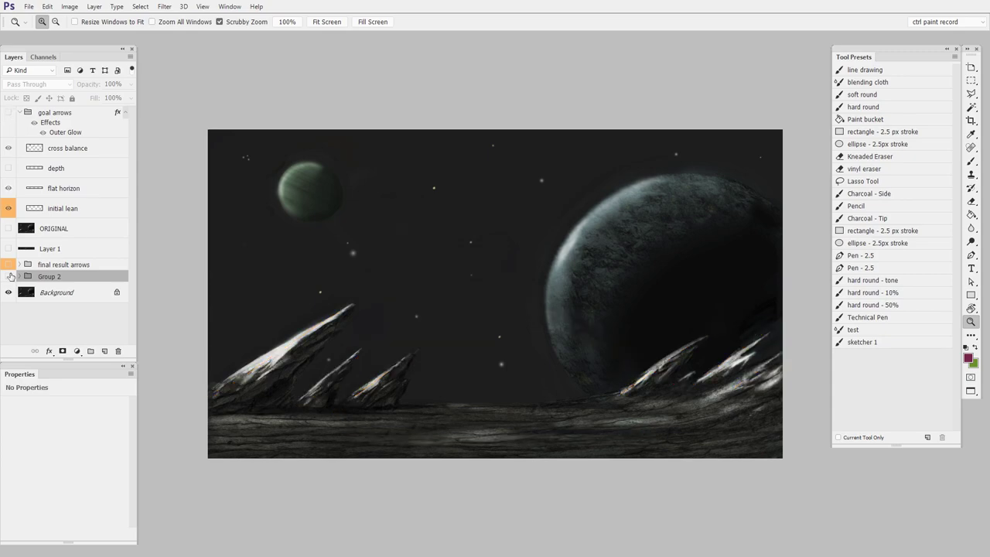
left_click(8, 276)
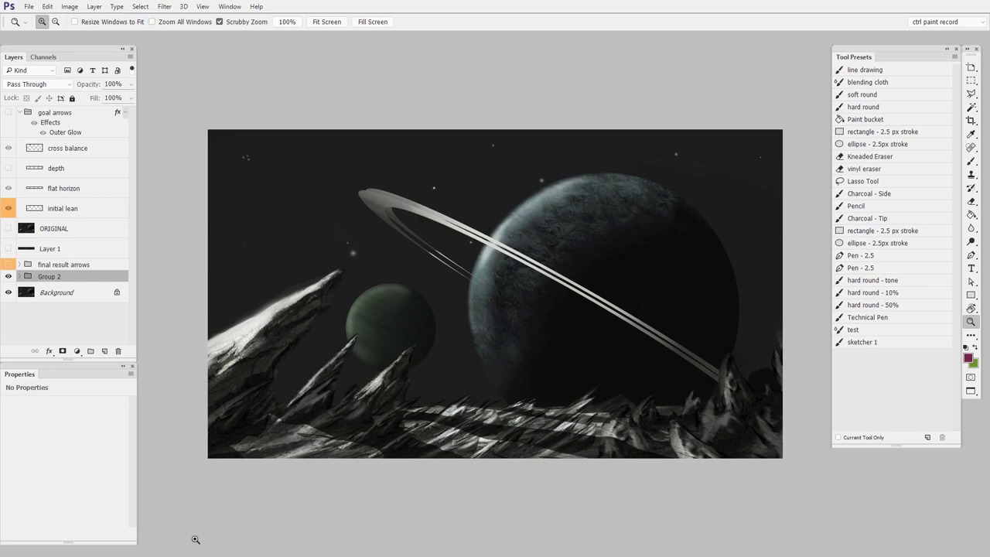
Expand Group 2, show the form arrows over the rocks, and zoom and pan across the landscape
left_click(19, 276)
left_click_drag(135, 209, 146, 271)
left_click(9, 213)
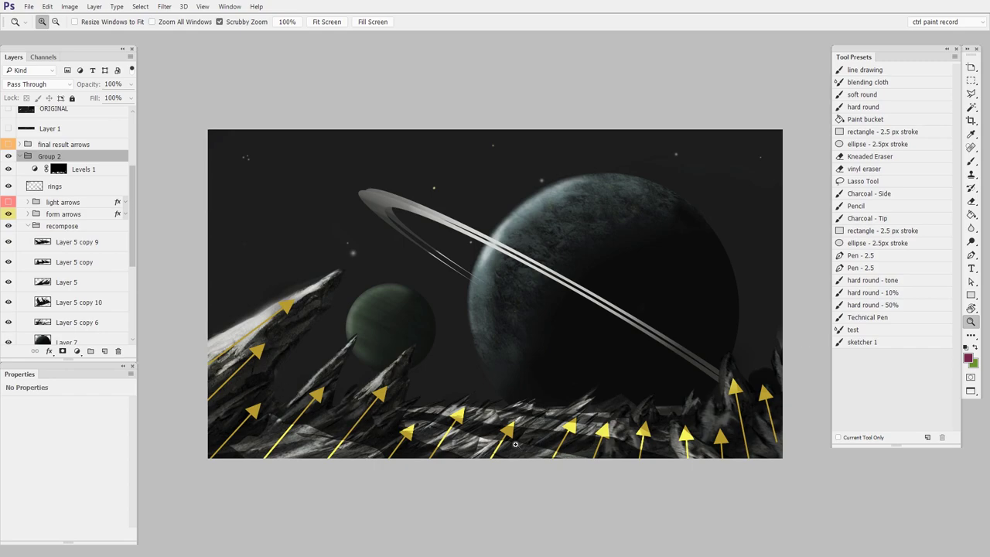
left_click(511, 317)
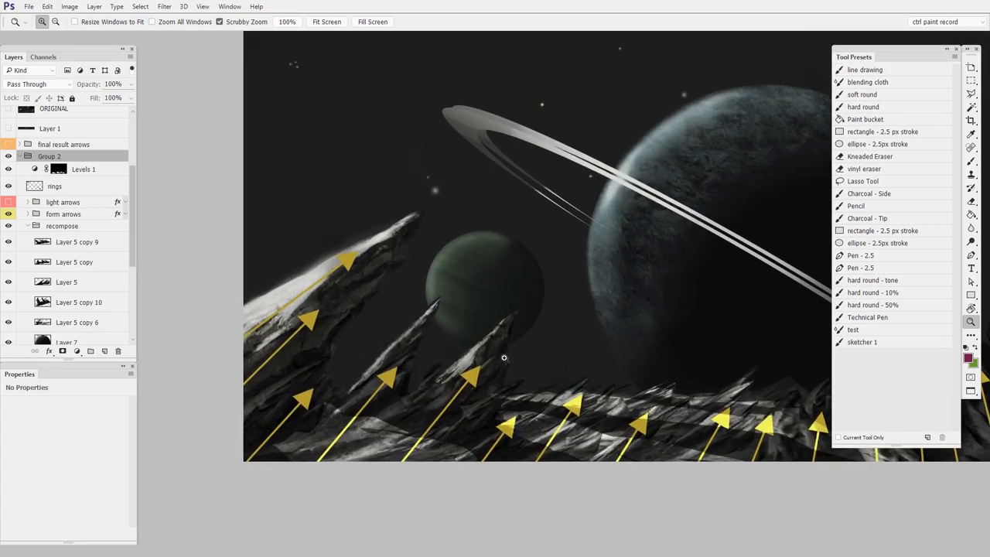
left_click_drag(590, 321, 380, 323)
scroll(619, 384, "right", 2)
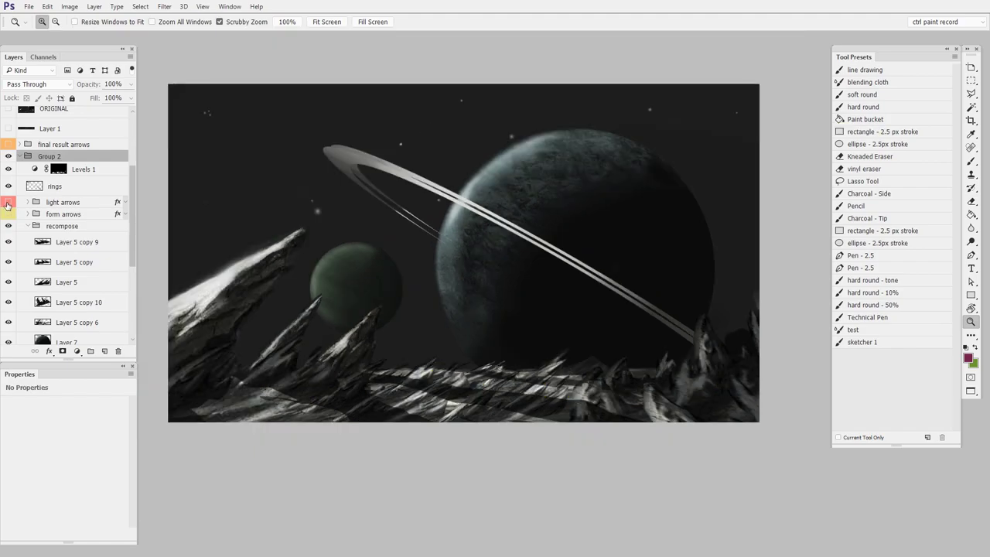
Show the light arrows, zoom in on the ringed planet, then hide both light and form arrows
left_click(8, 202)
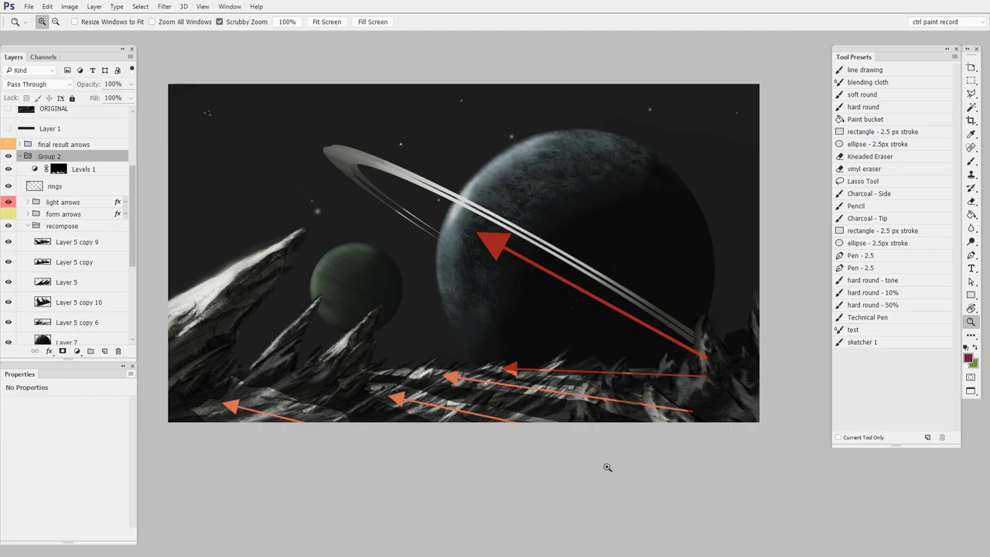
left_click_drag(557, 430, 685, 386)
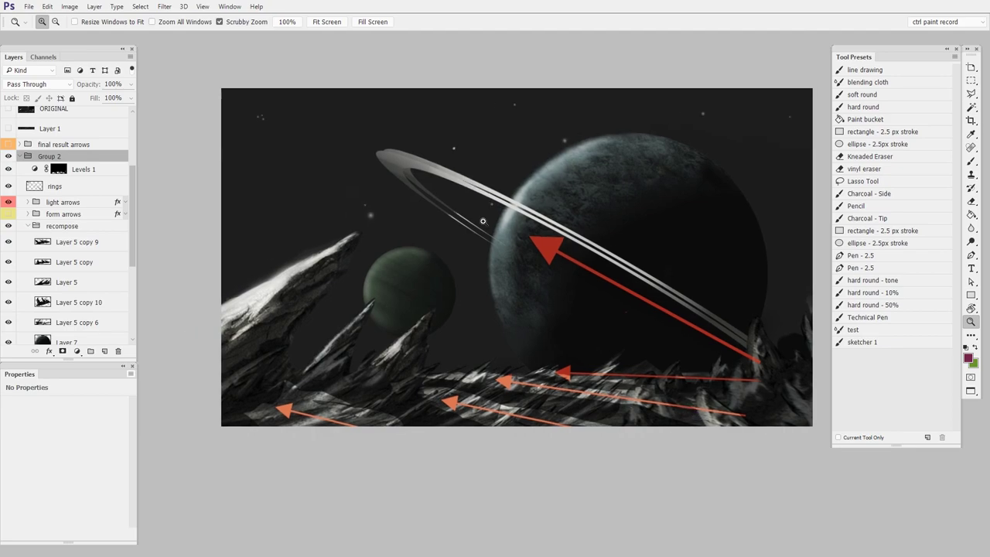
left_click_drag(647, 261, 758, 345)
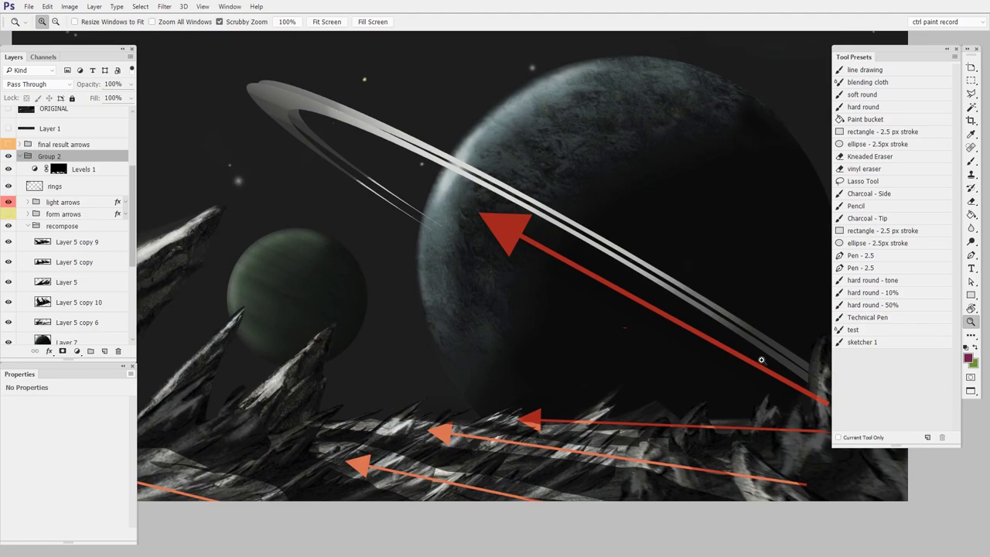
left_click_drag(9, 202, 9, 214)
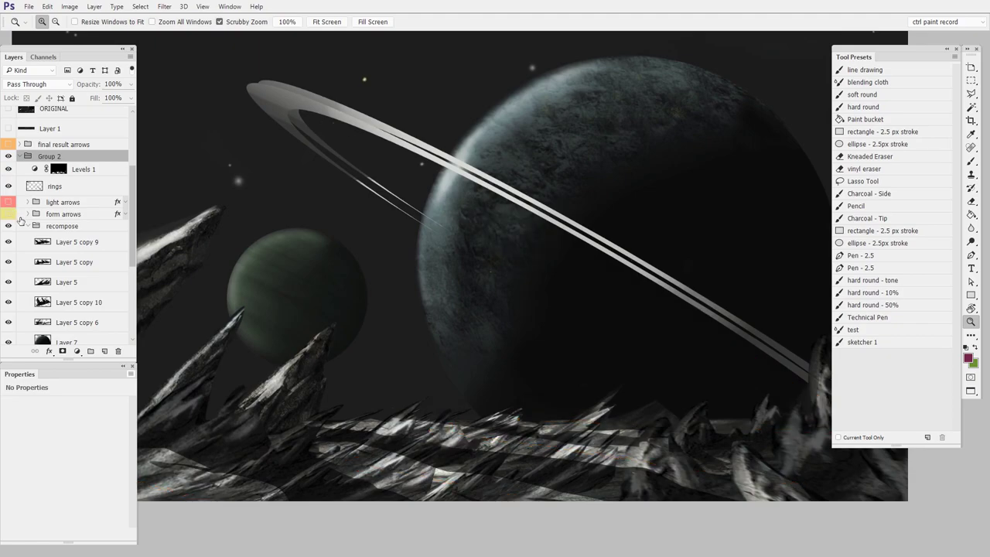
left_click(749, 332, "alt")
scroll(729, 426, "up", 1)
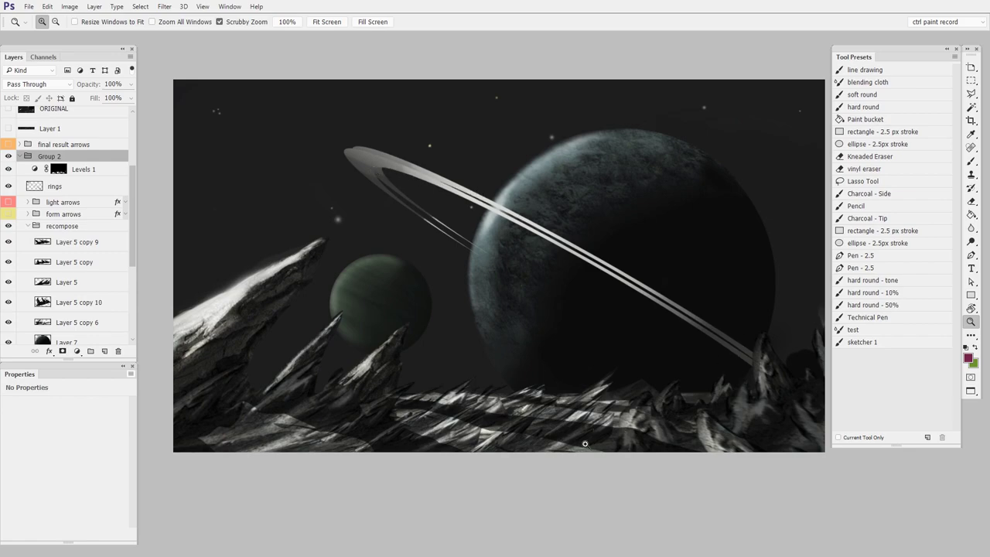
Zoom in and out on the lower-right rocks to inspect the repainted landscape
left_click(654, 428)
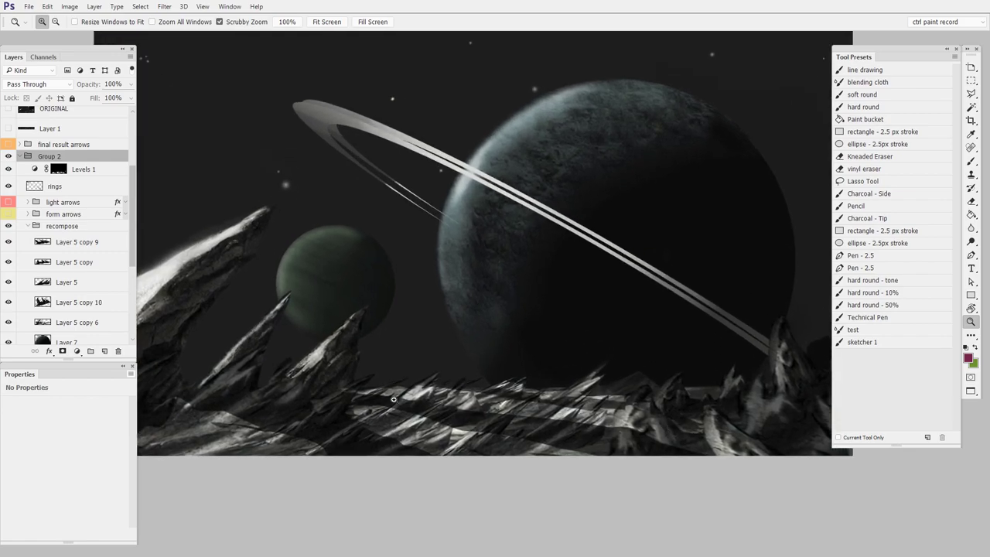
left_click(730, 443, "alt")
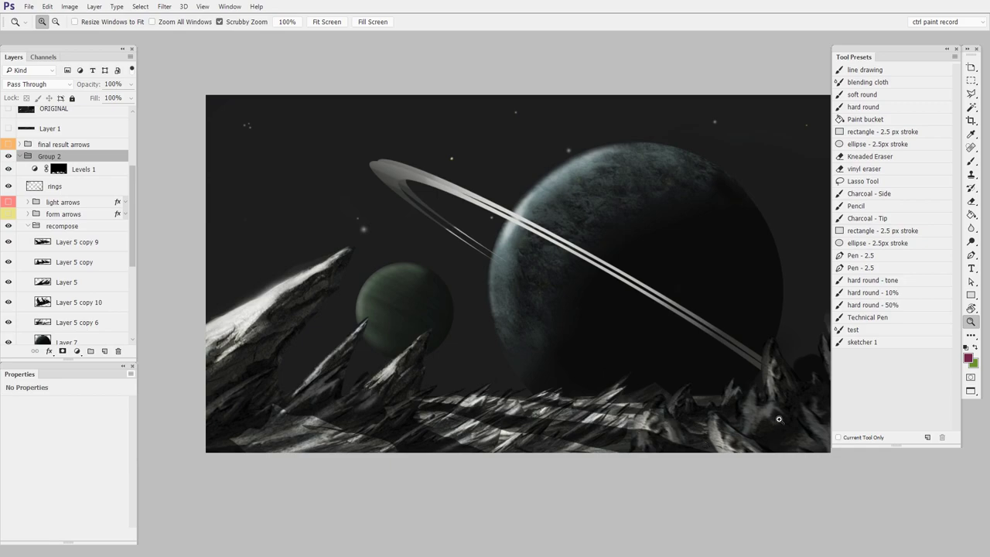
left_click(640, 429)
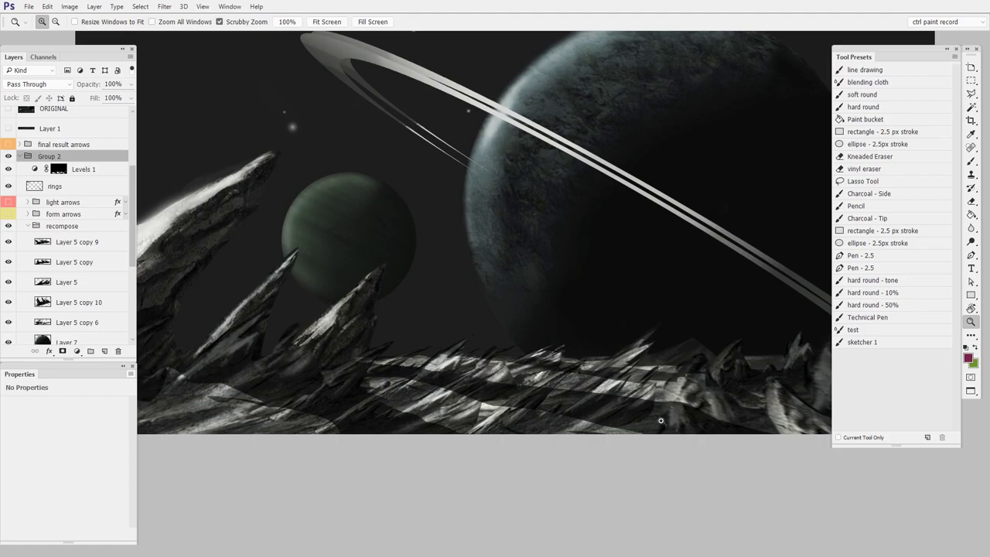
left_click(626, 419, "alt")
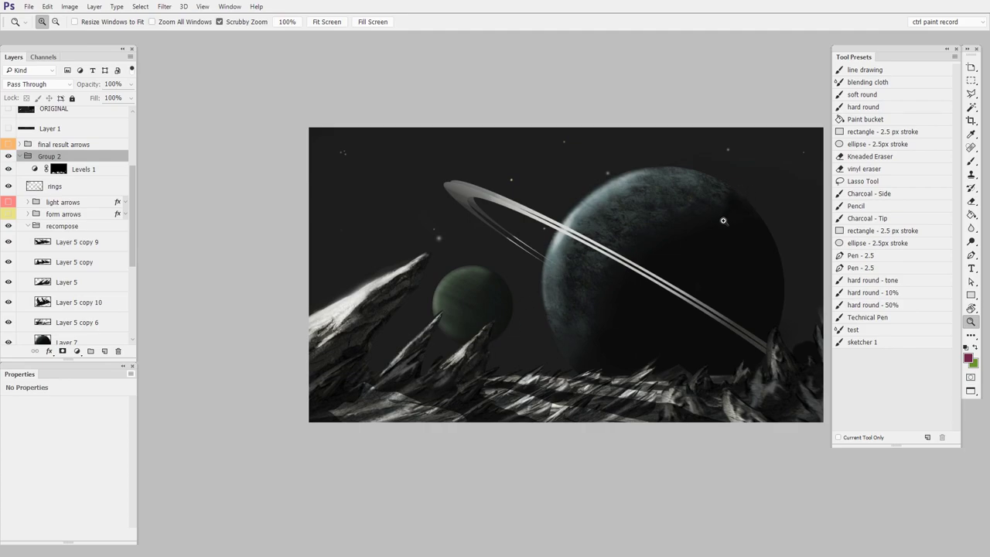
scroll(656, 380, "right", 3)
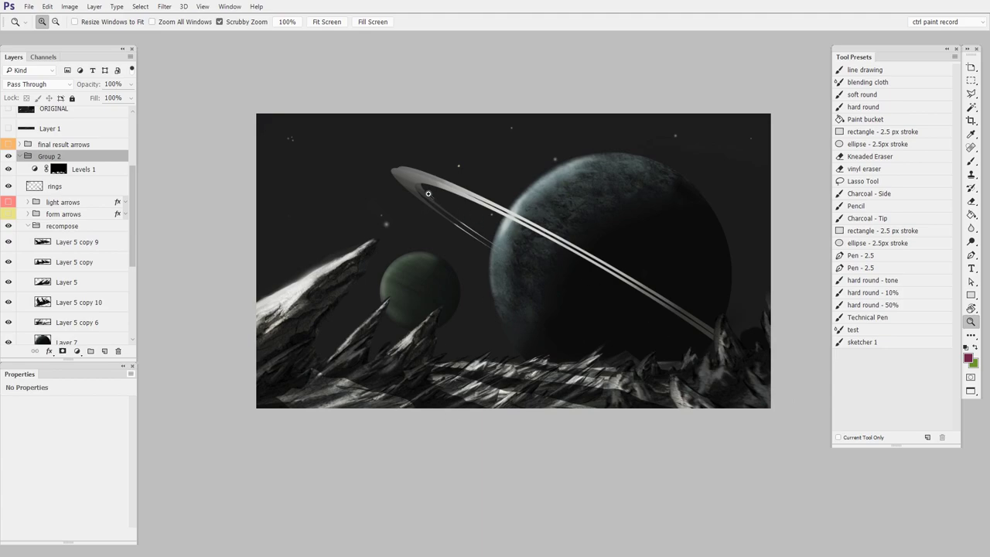
Collapse Group 2 and toggle its visibility off and on to compare original and repaint
left_click(18, 156)
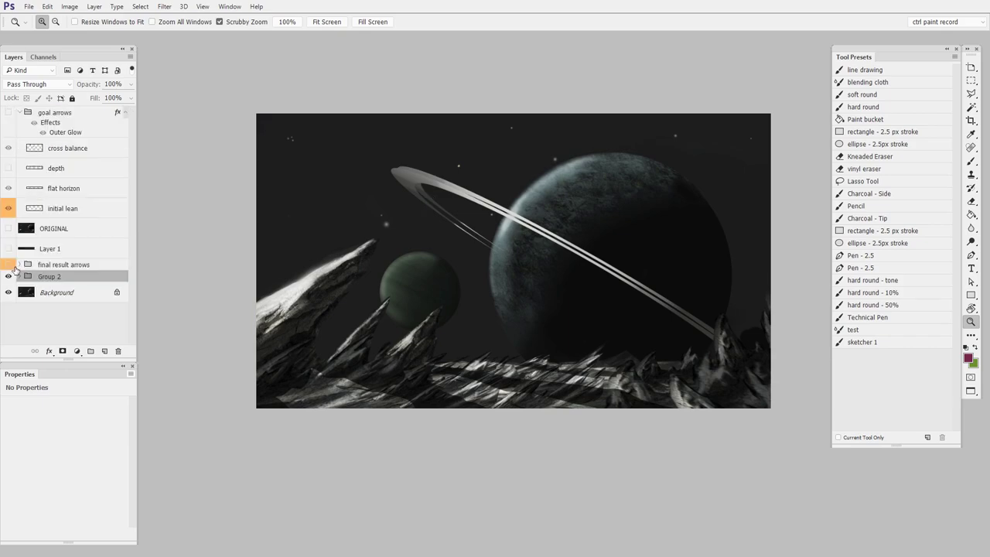
left_click(10, 276)
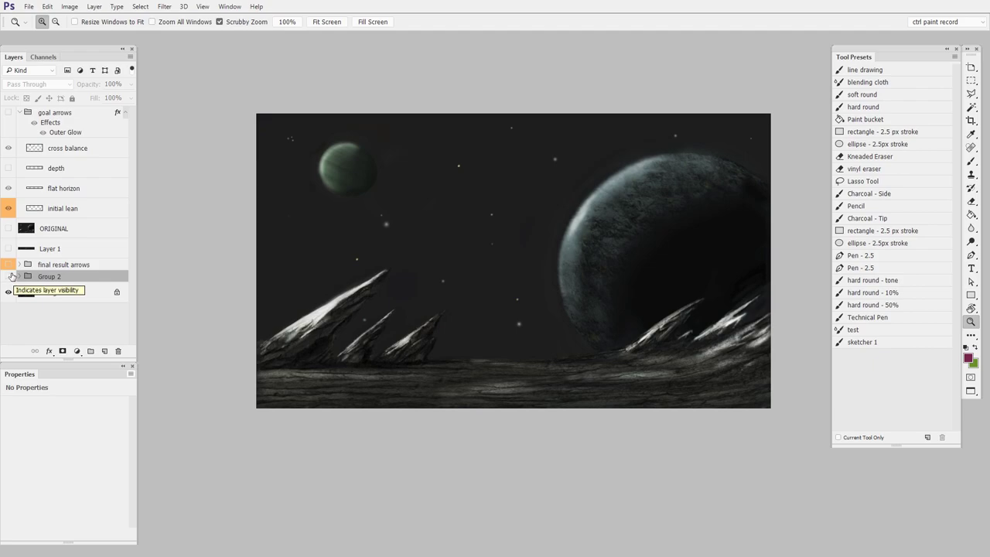
left_click(9, 276)
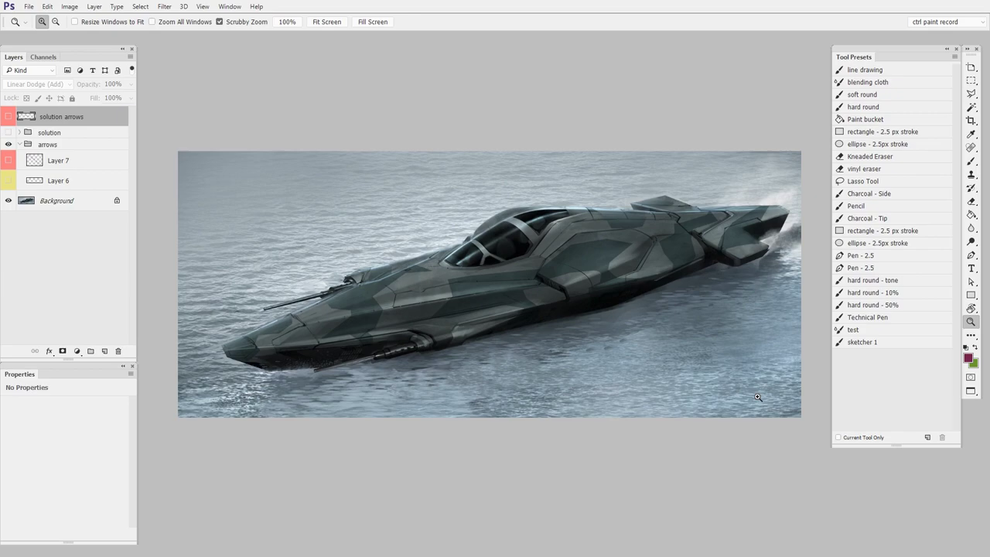
Turn on Layer 6's yellow hull line and Layer 7's red crossing diagonal over the boat
left_click(9, 180)
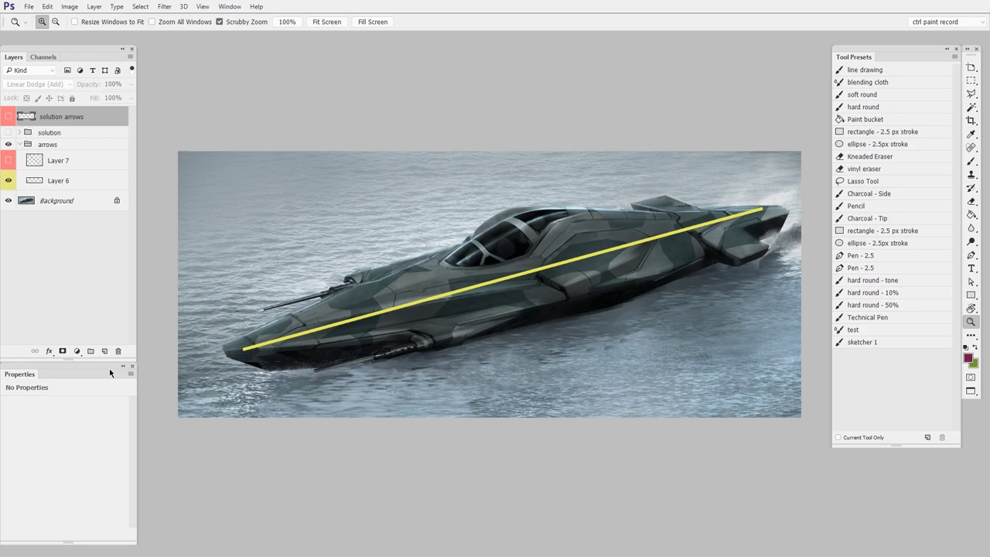
left_click(9, 162)
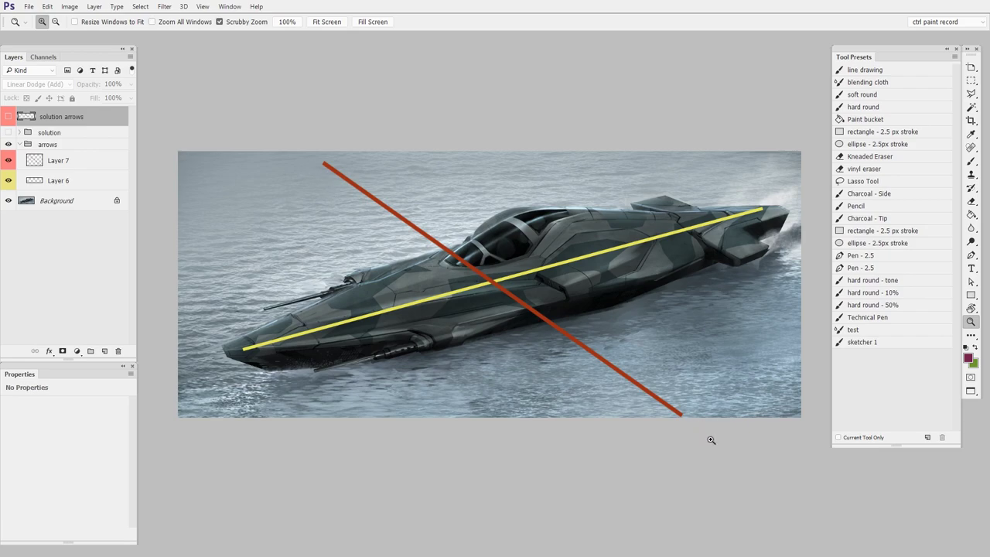
Show the red buoys paintover, hide the diagonal lines, and briefly display the solution arrows
left_click(8, 132)
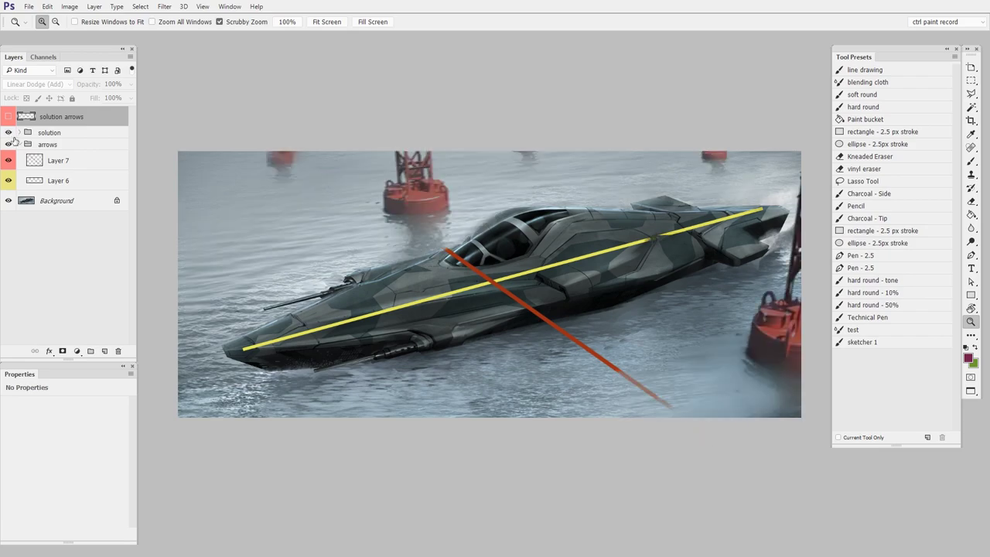
key("ctrl+comma")
key("ctrl+comma")
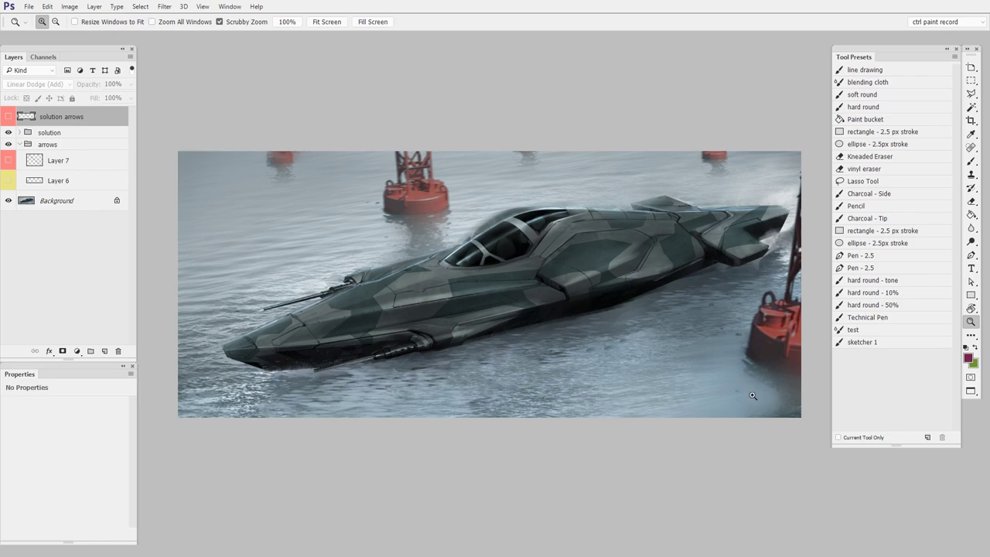
left_click(7, 116)
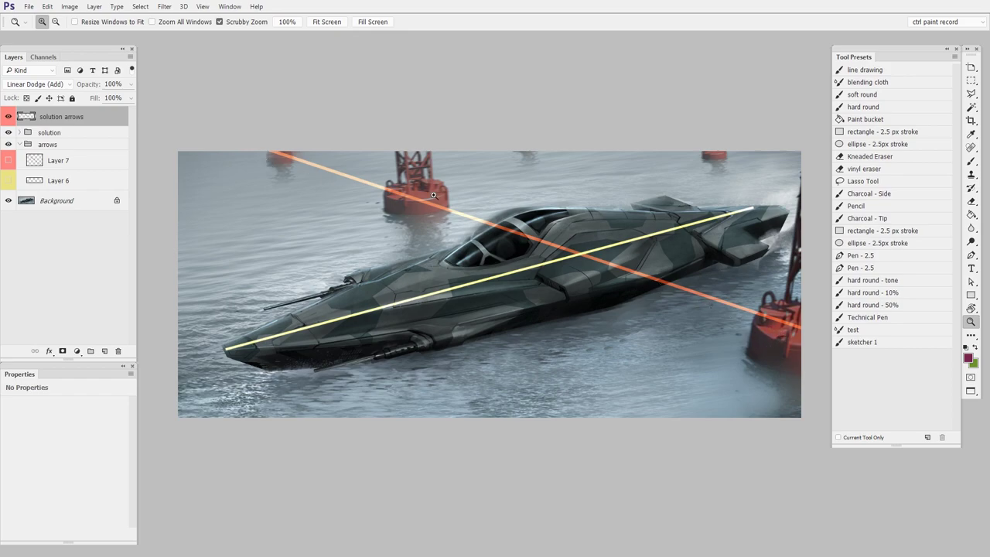
left_click(8, 116)
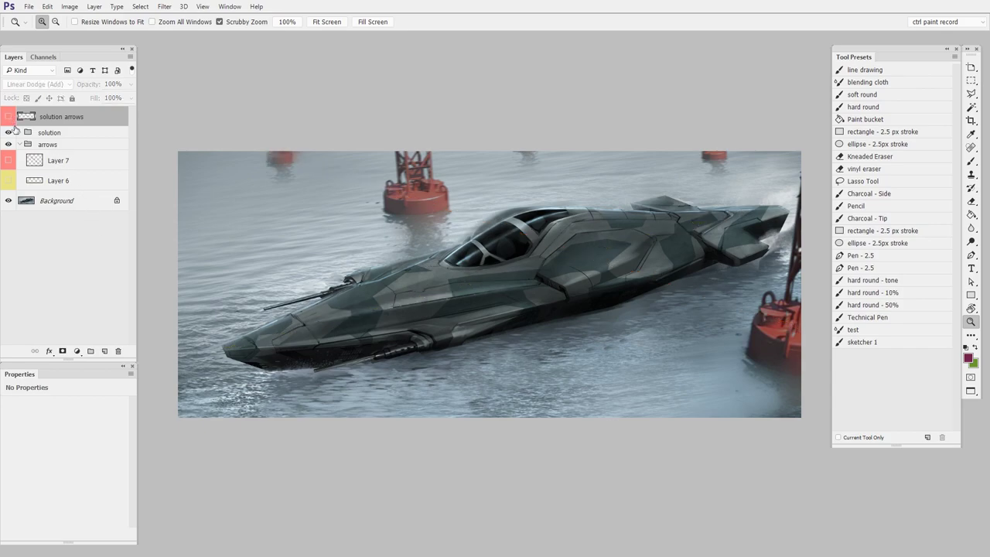
Mirror the canvas to check balance, then toggle the buoys off and on for before/after
key("ctrl+shift+h")
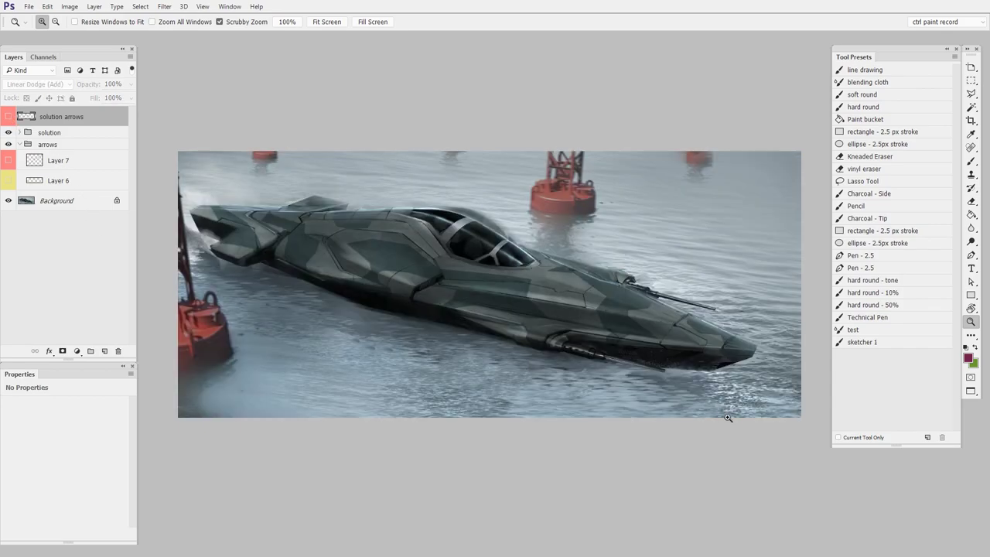
key("ctrl+shift+h")
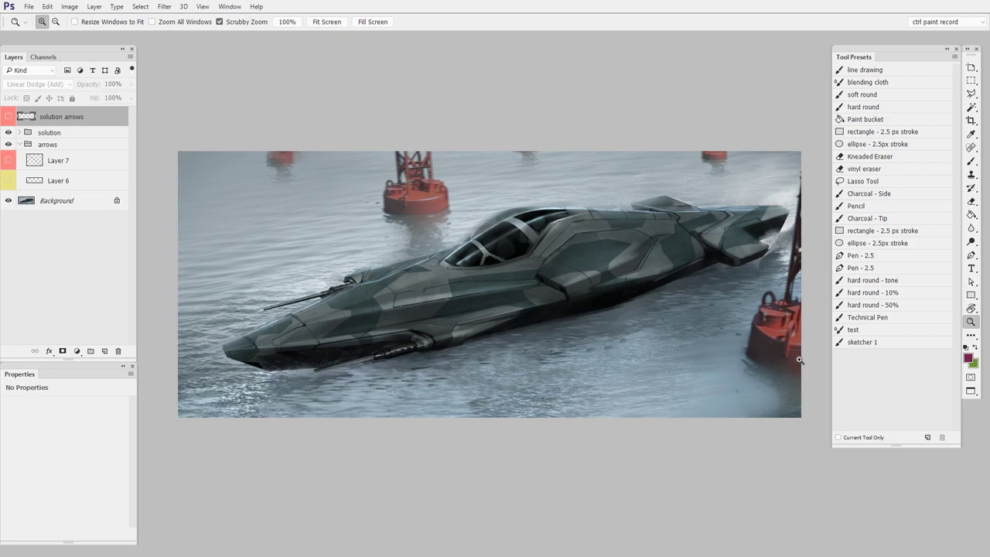
left_click(8, 132)
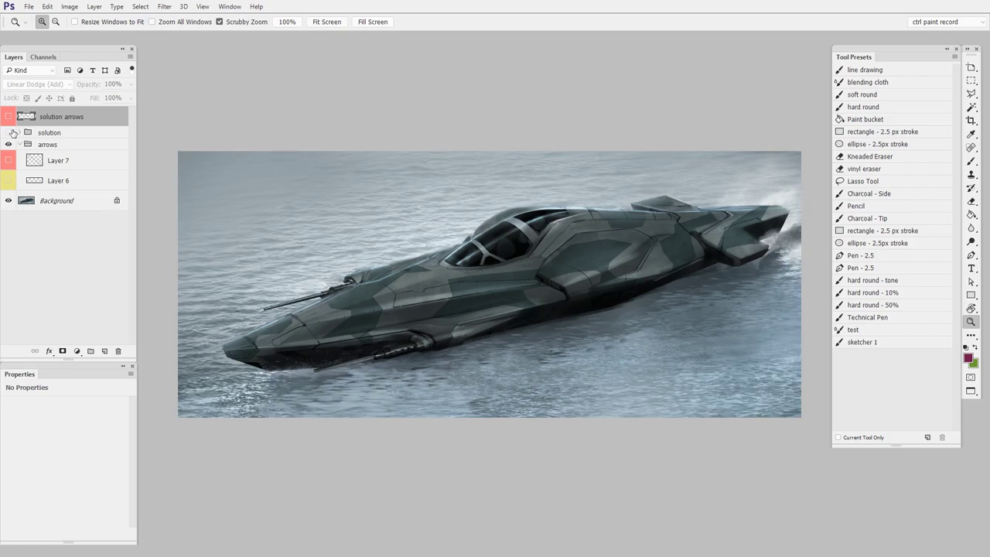
left_click(14, 133)
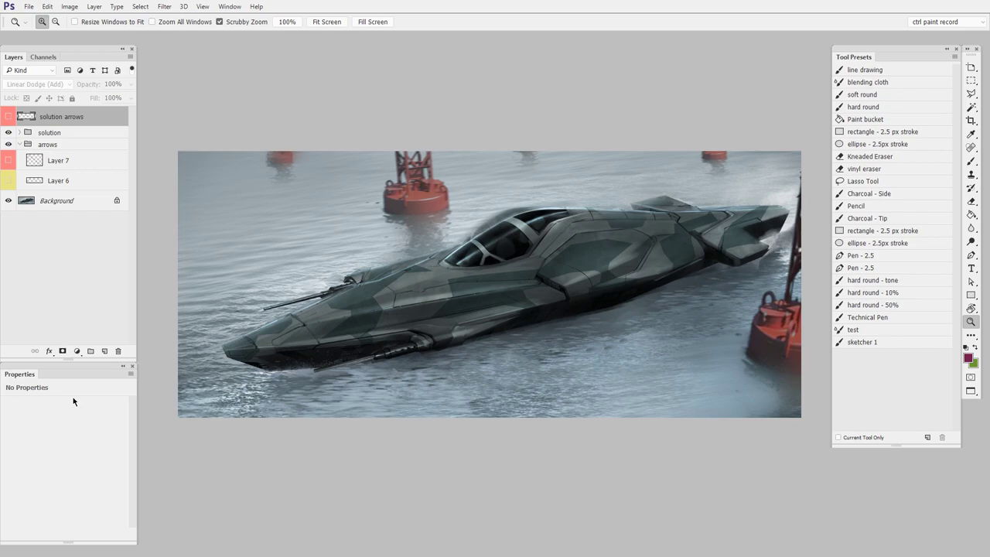